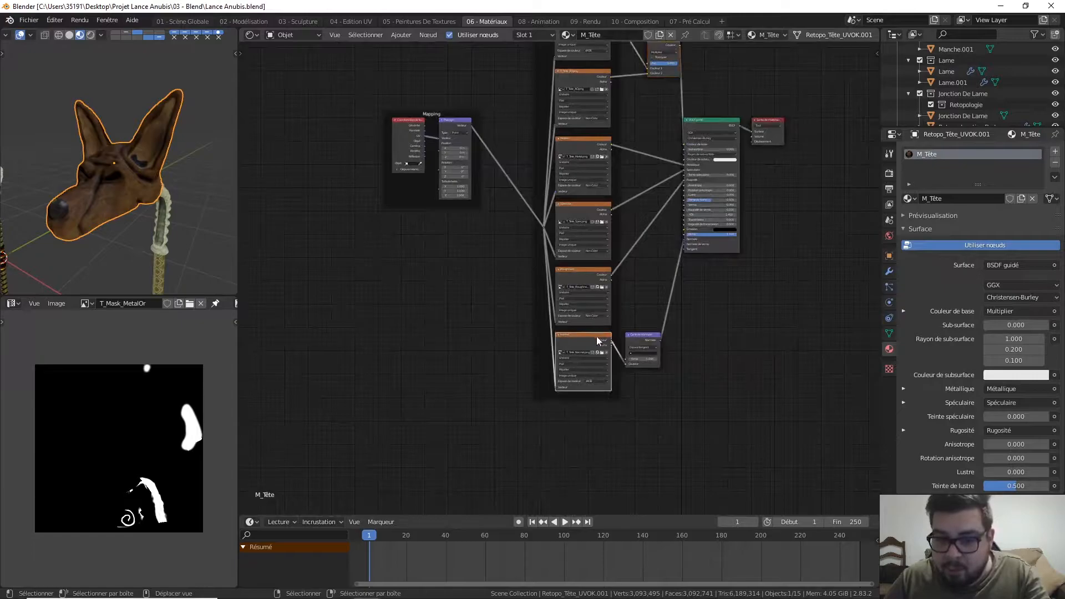
Step: Move the Normal texture and Carte de normale nodes down to make room below the Roughness texture
shift+click(649, 333)
key(g)
click(645, 414)
middle_drag(647, 356, 640, 208)
scroll(637, 286, down, 2)
scroll(636, 275, up, 3)
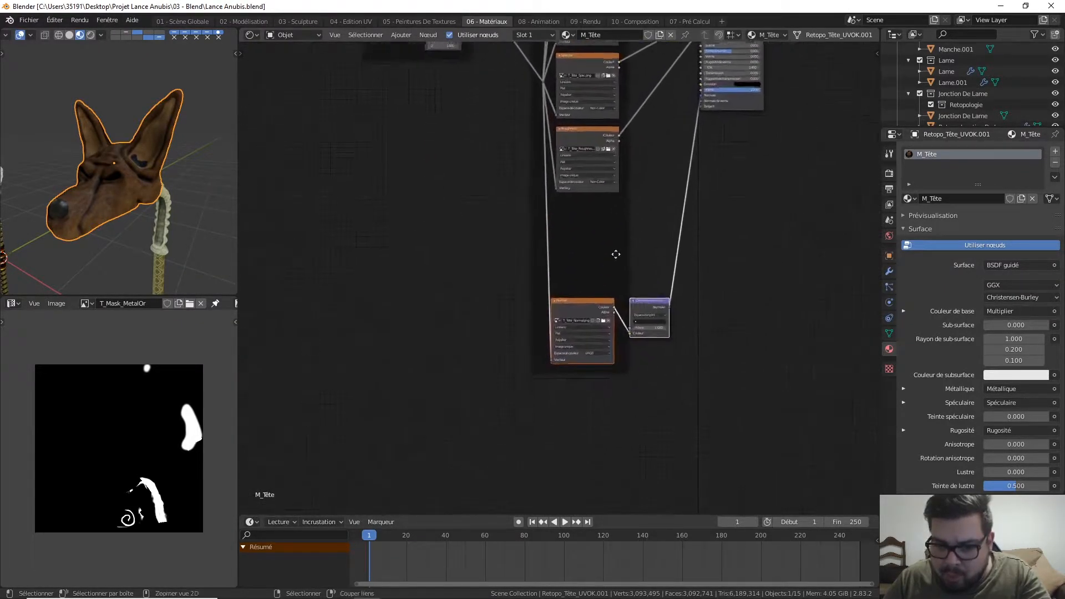
Step: Set the Normal texture node's colour space to XYZ
scroll(614, 278, up, 6)
middle_drag(614, 314, 596, 238)
click(614, 335)
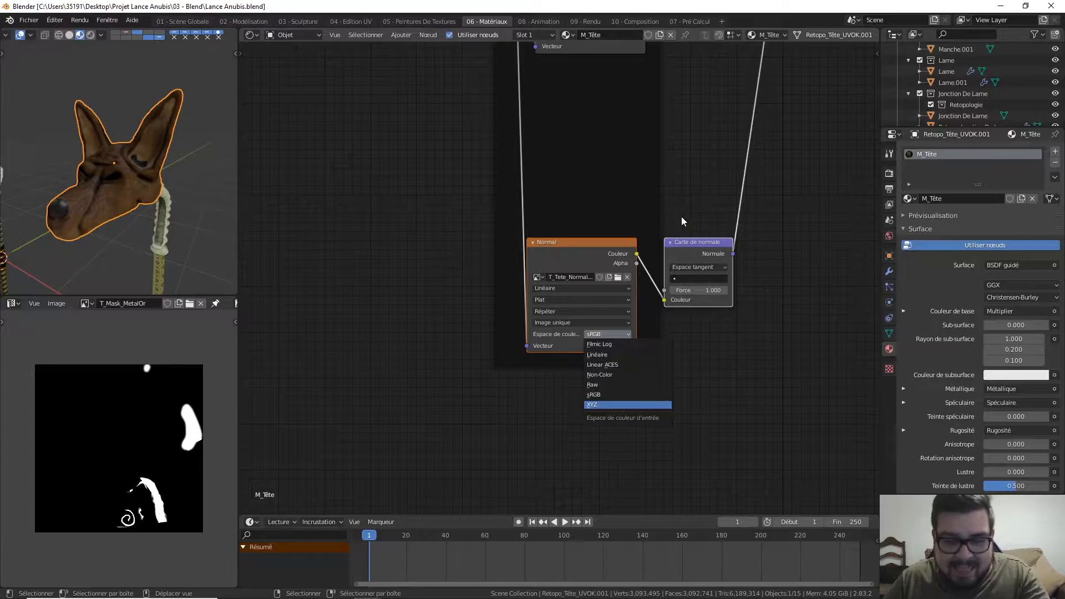
Step: Add an image texture node in the gap between the Roughness and Normal textures
middle_drag(632, 227, 540, 323)
click(567, 236)
key(shift+a)
mouse_move(538, 287)
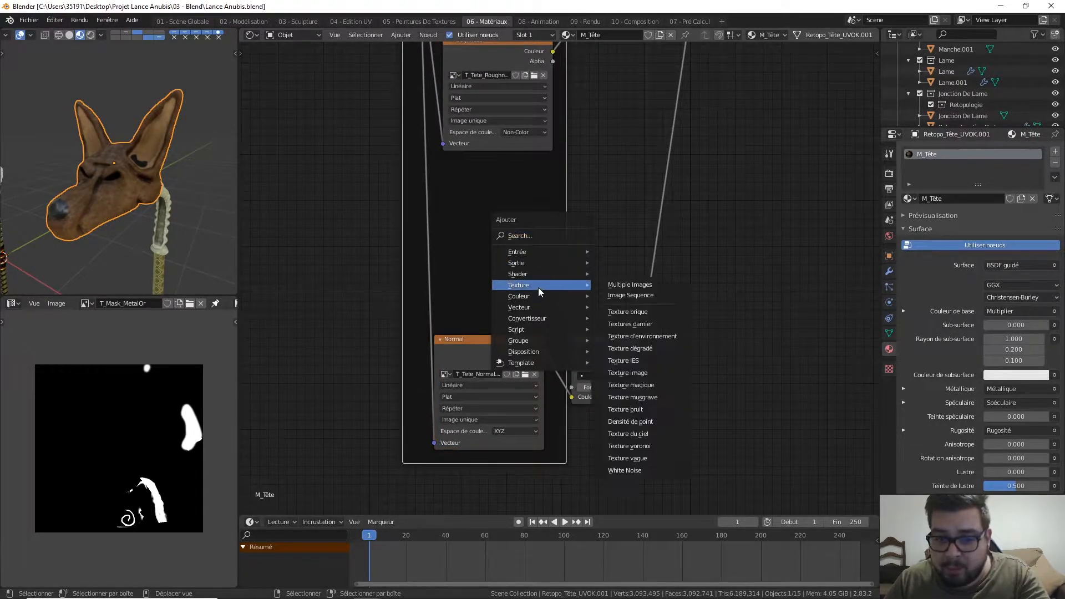
click(632, 371)
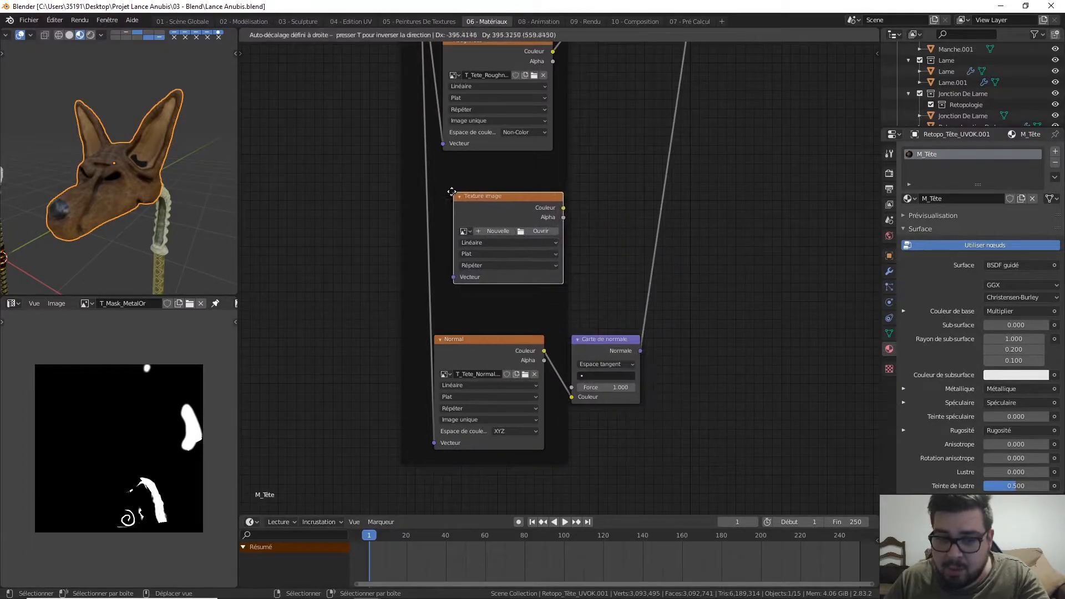
Step: Add a Bump node between the texture nodes and the main shader, in the empty area beside the image texture
key(shift+a)
mouse_move(607, 205)
click(649, 206)
click(728, 139)
middle_drag(708, 163, 626, 206)
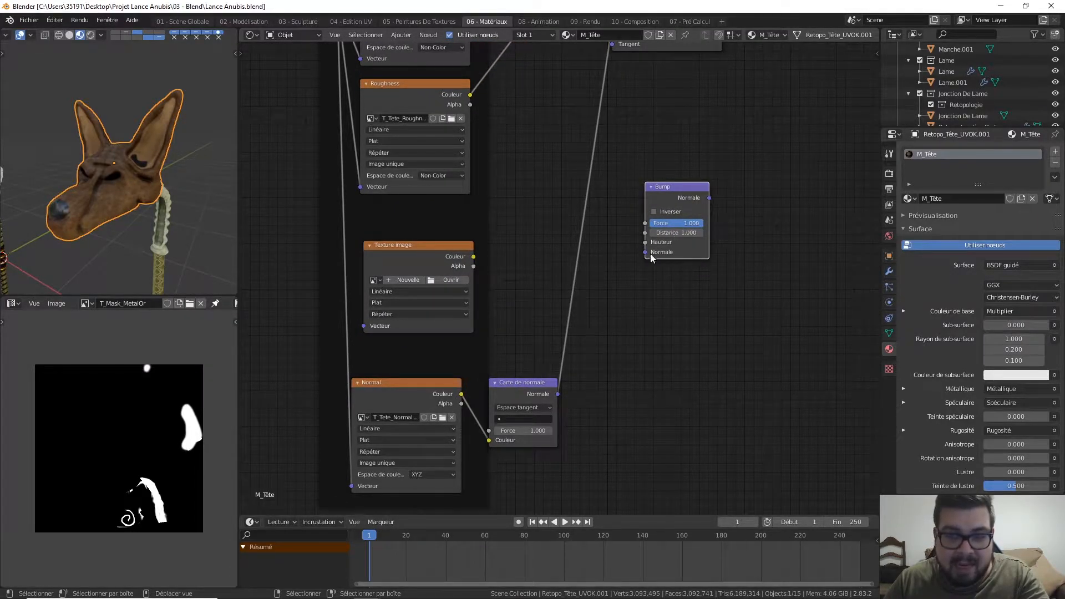
Step: Link the normal map's output to the Bump node's Normale input and the empty texture's colour to its Hauteur input
drag(558, 395, 596, 339)
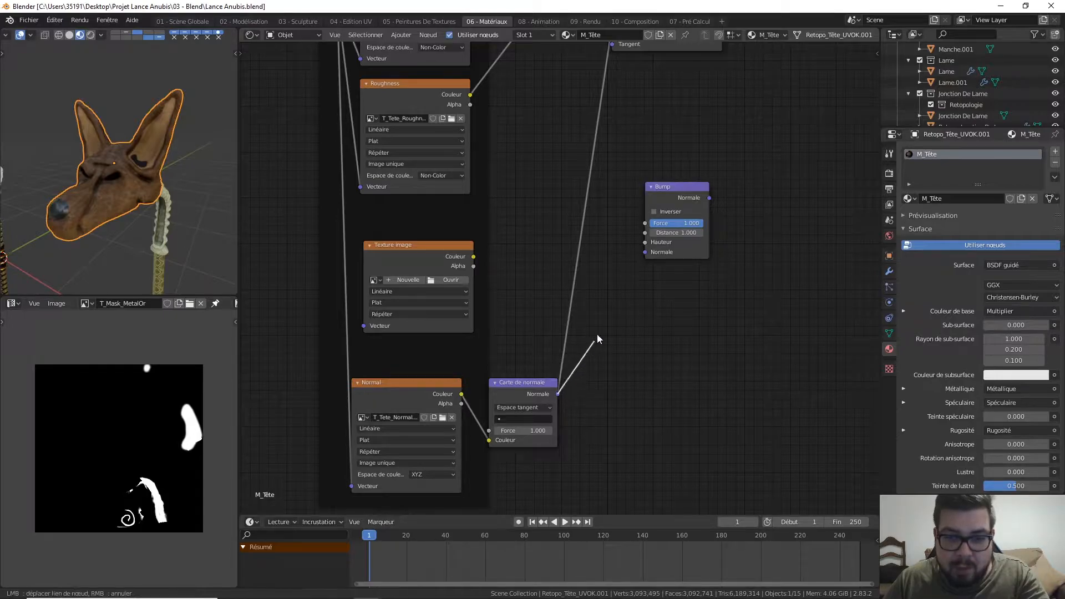
drag(645, 257, 656, 253)
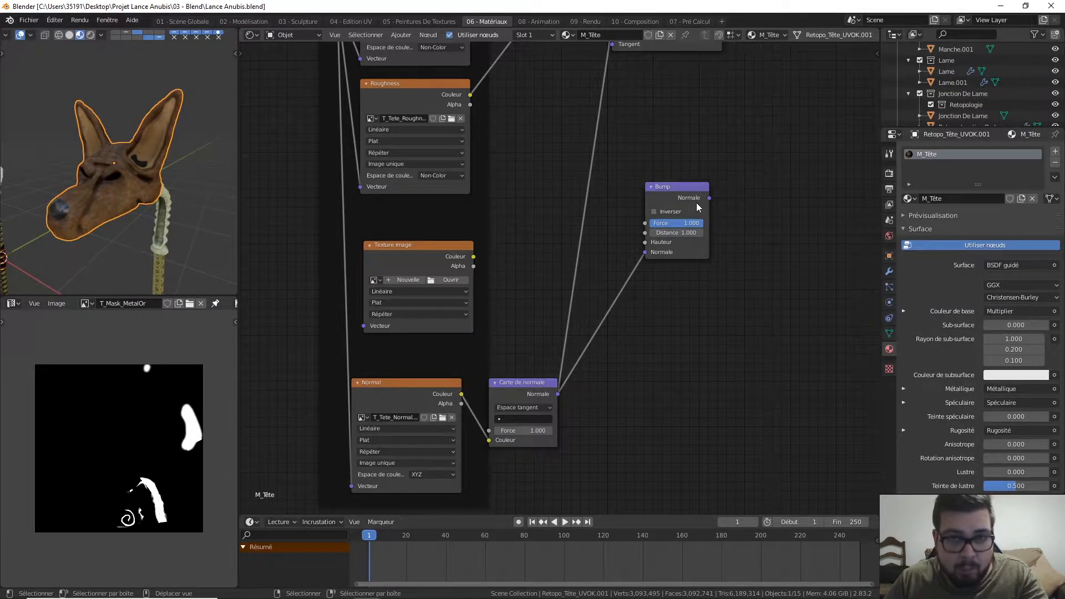
drag(474, 257, 645, 242)
Step: Link the mapping vector to the empty image texture and the Bump output to the shader's Normale input, tidying the node positions
middle_drag(543, 242, 631, 306)
drag(425, 65, 455, 389)
drag(797, 262, 702, 89)
drag(760, 259, 669, 181)
drag(776, 102, 807, 115)
middle_drag(737, 161, 731, 219)
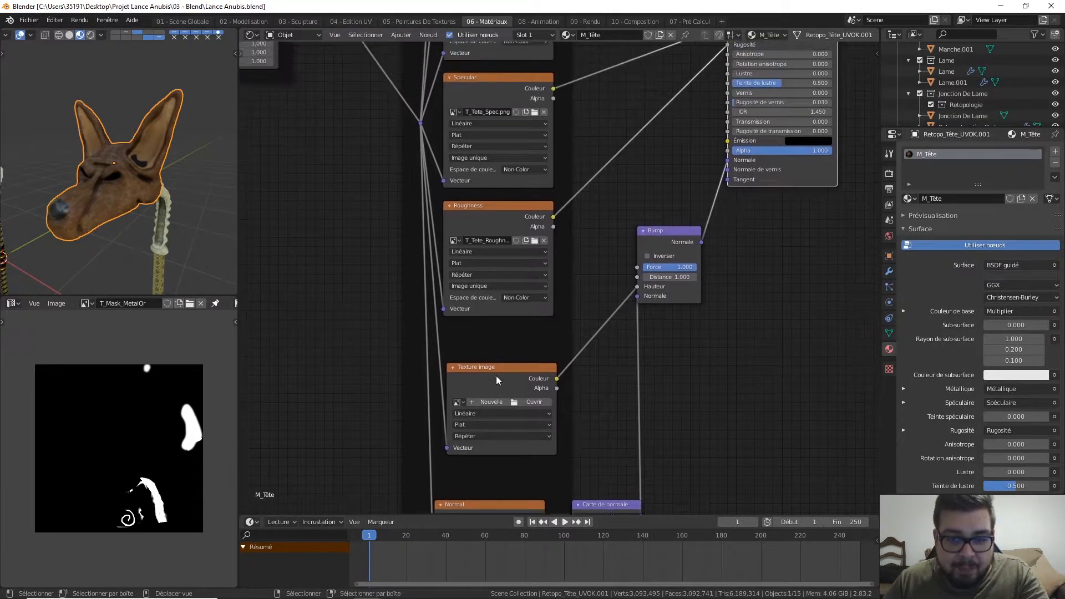
Step: Start a new image in the empty texture node named T_Tete_Bump, 4096 × 4096 px, without alpha
middle_drag(469, 364, 511, 236)
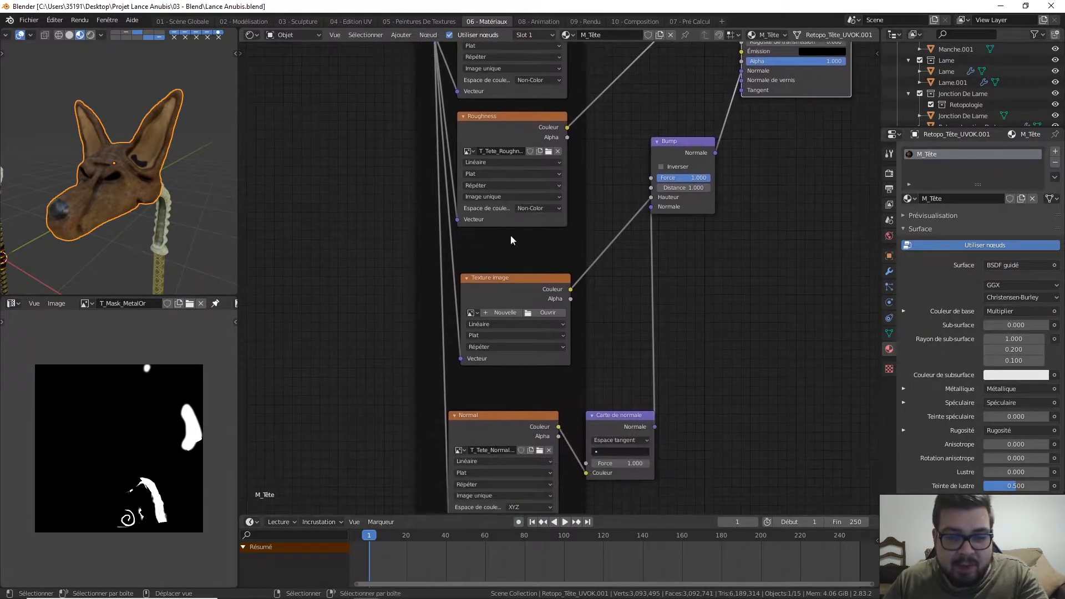
click(505, 313)
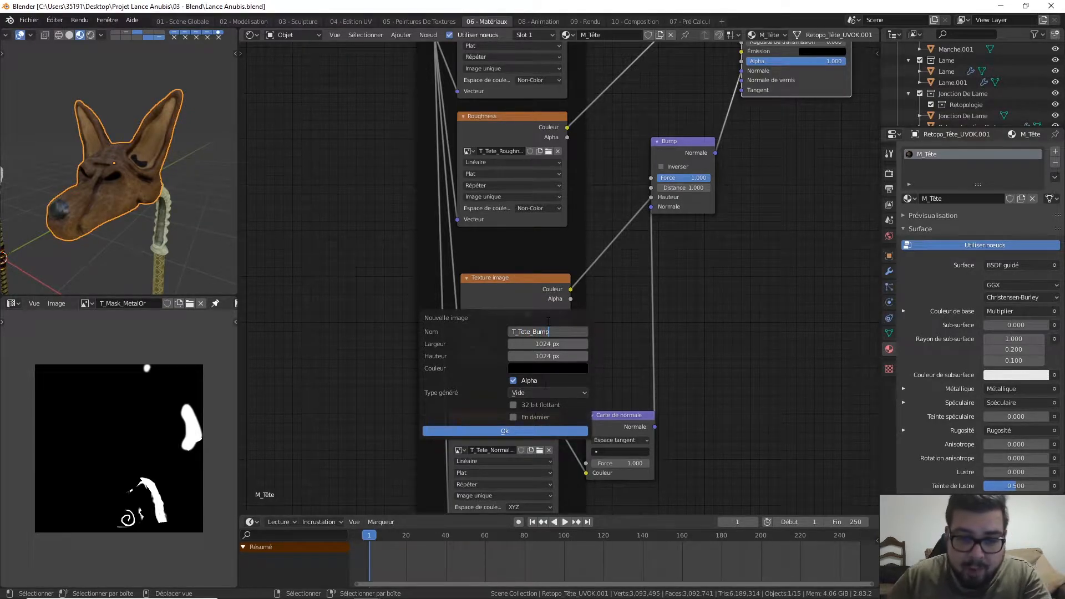
click(549, 344)
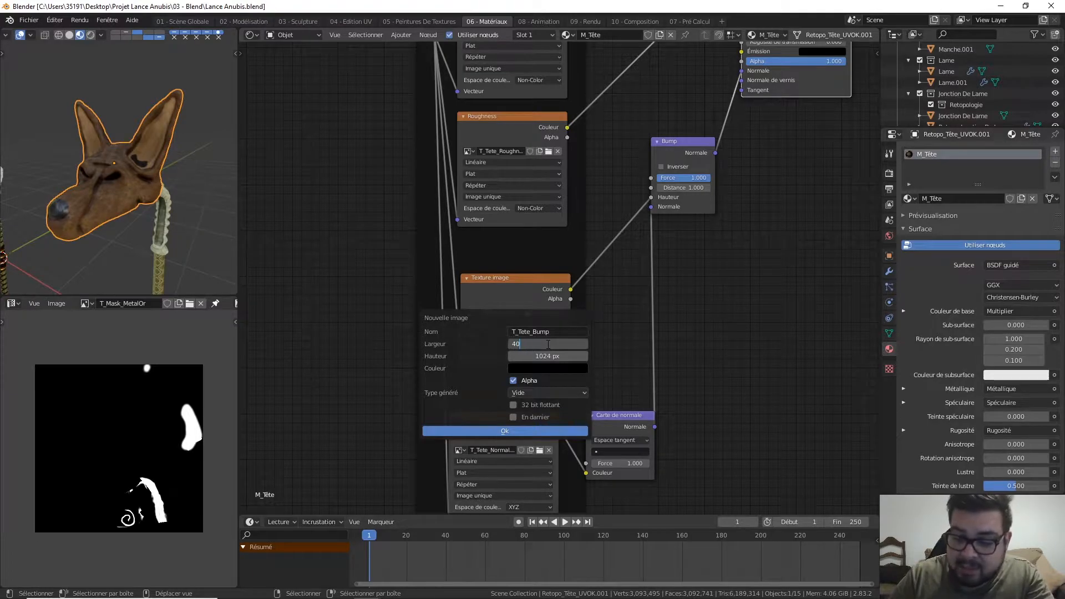
click(562, 357)
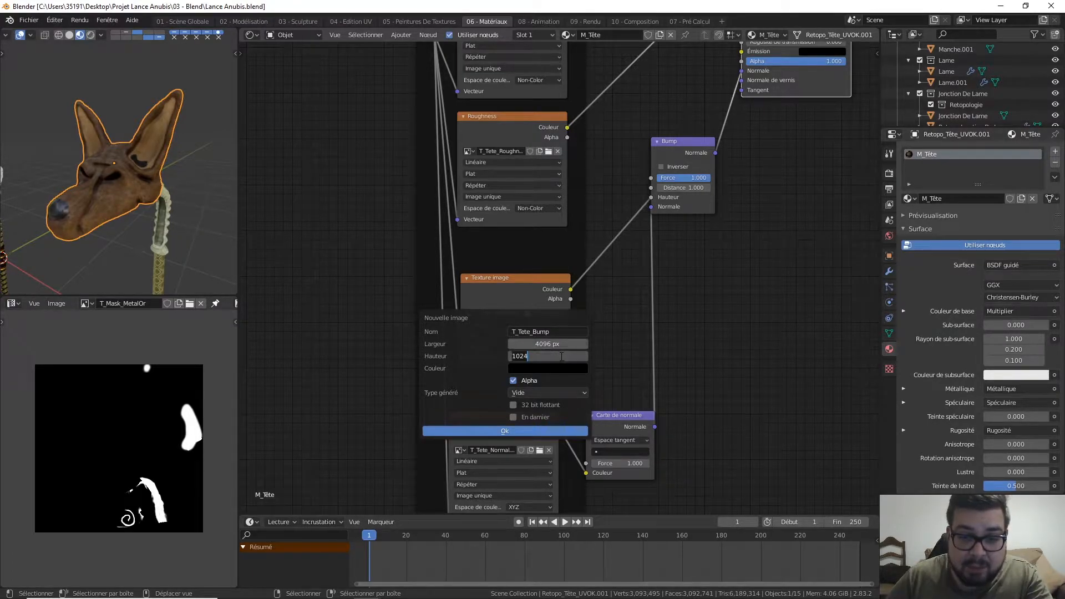
text(4096)
key(Return)
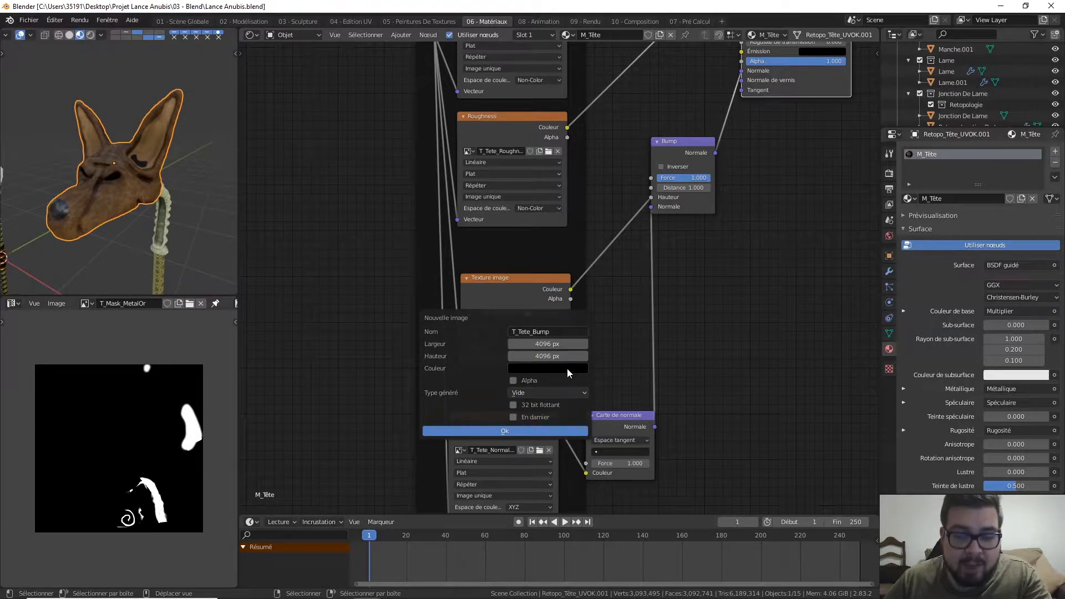
Step: Set the new image's fill colour to a neutral grey with value 0.5 and create the image
click(567, 368)
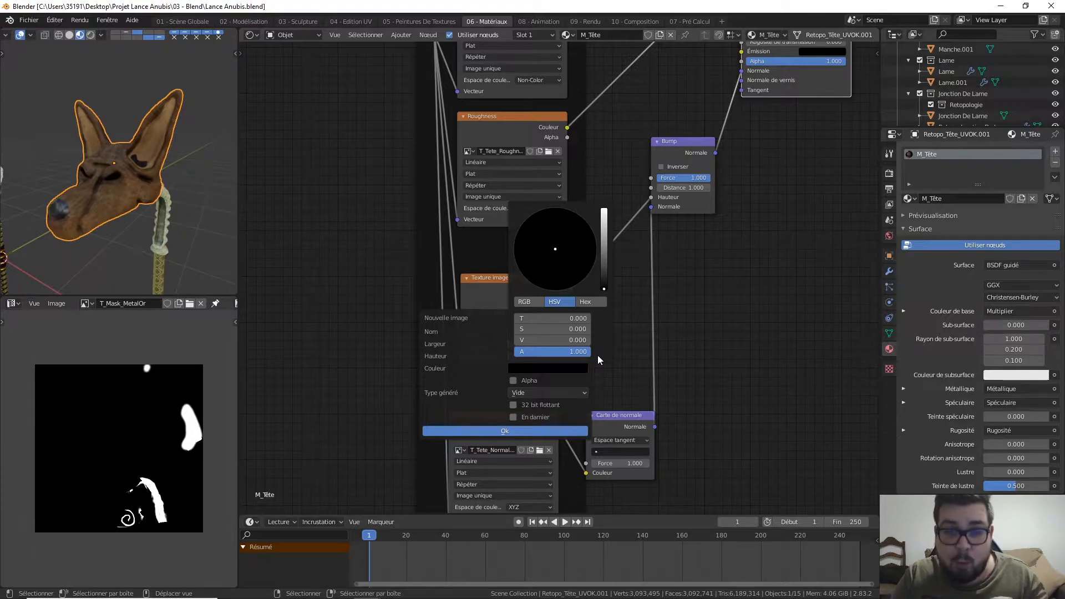
click(604, 247)
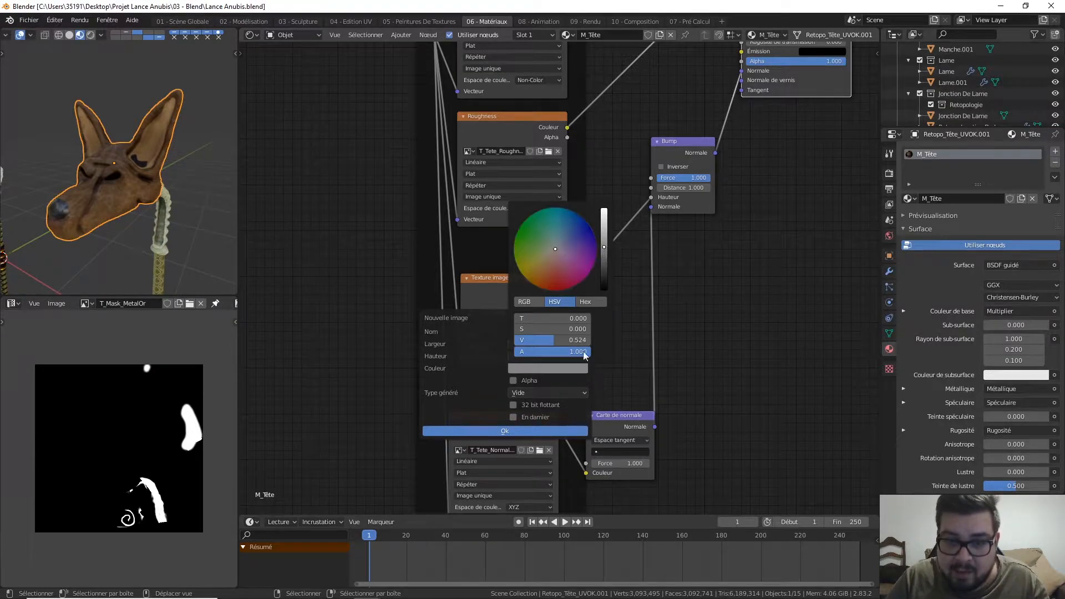
mouse_move(564, 340)
mouse_down()
mouse_move(554, 338)
mouse_move(565, 341)
mouse_up()
click(564, 340)
text(0)
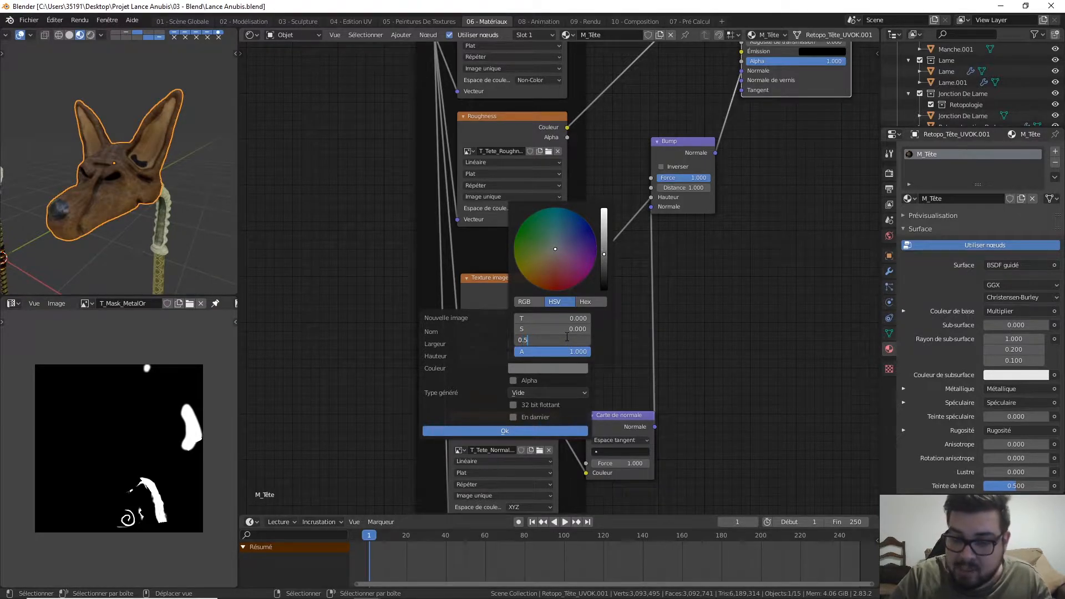
key(Return)
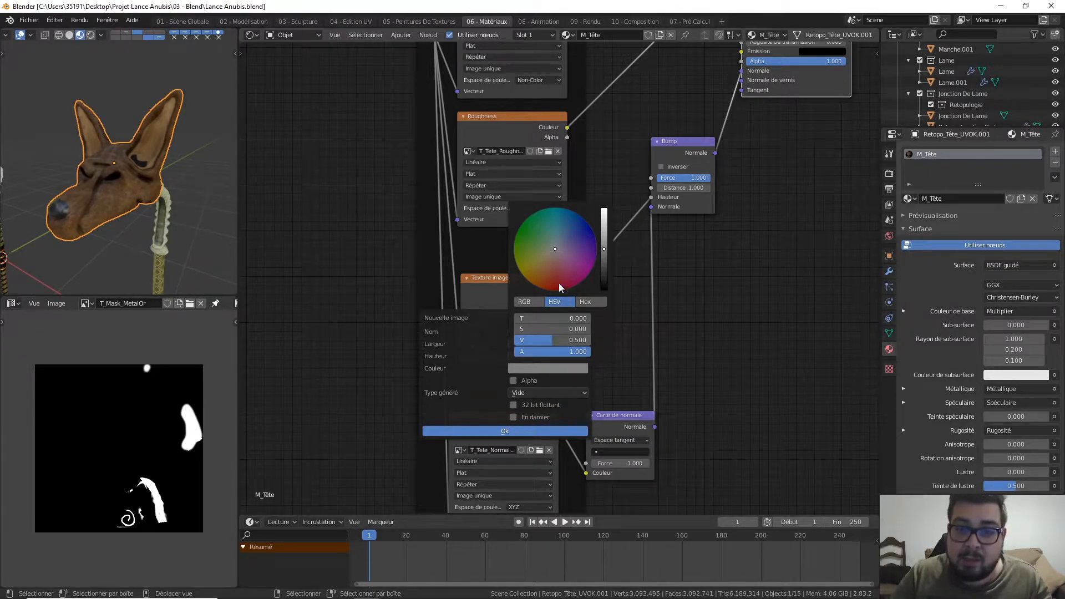
drag(606, 247, 603, 299)
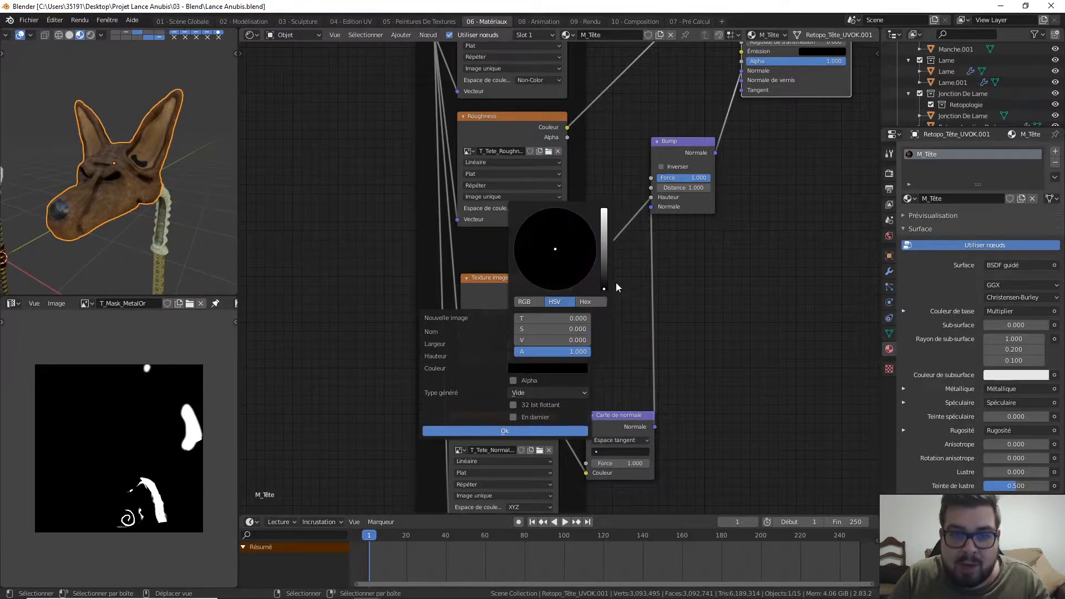
click(565, 340)
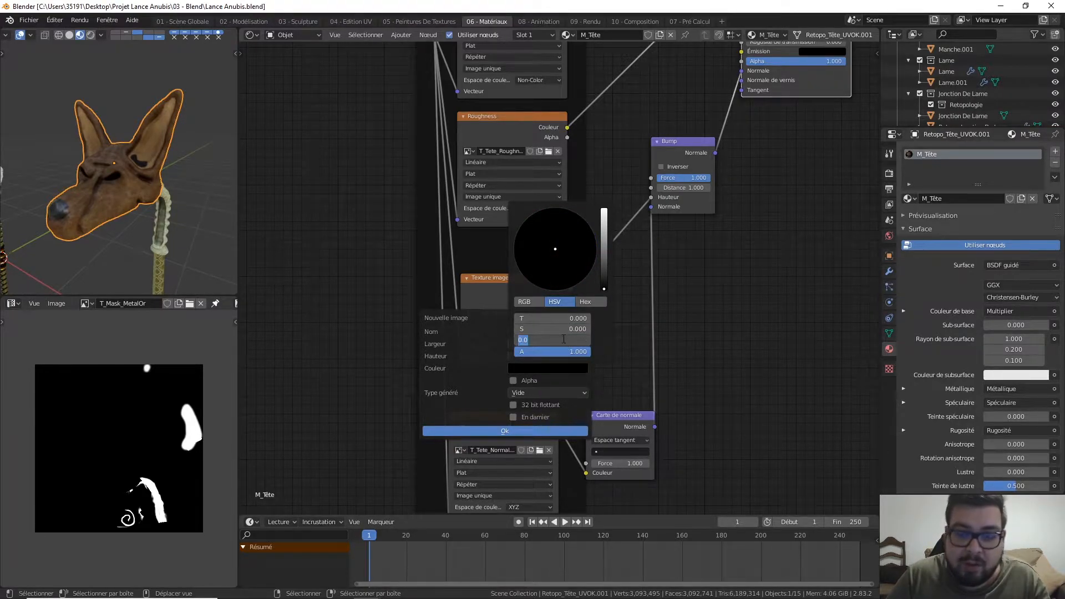
key(Return)
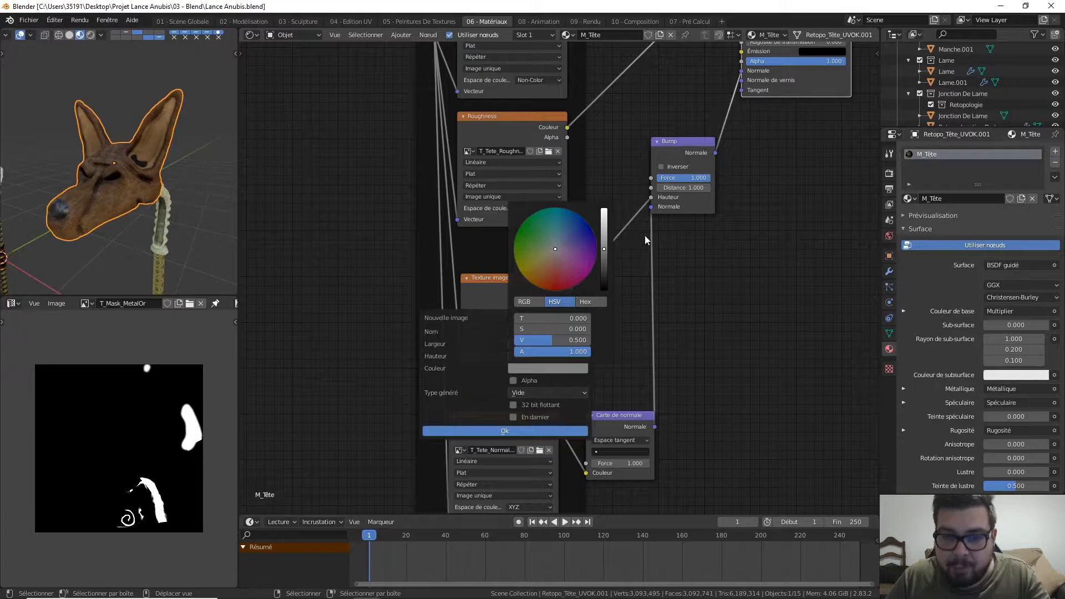
click(527, 431)
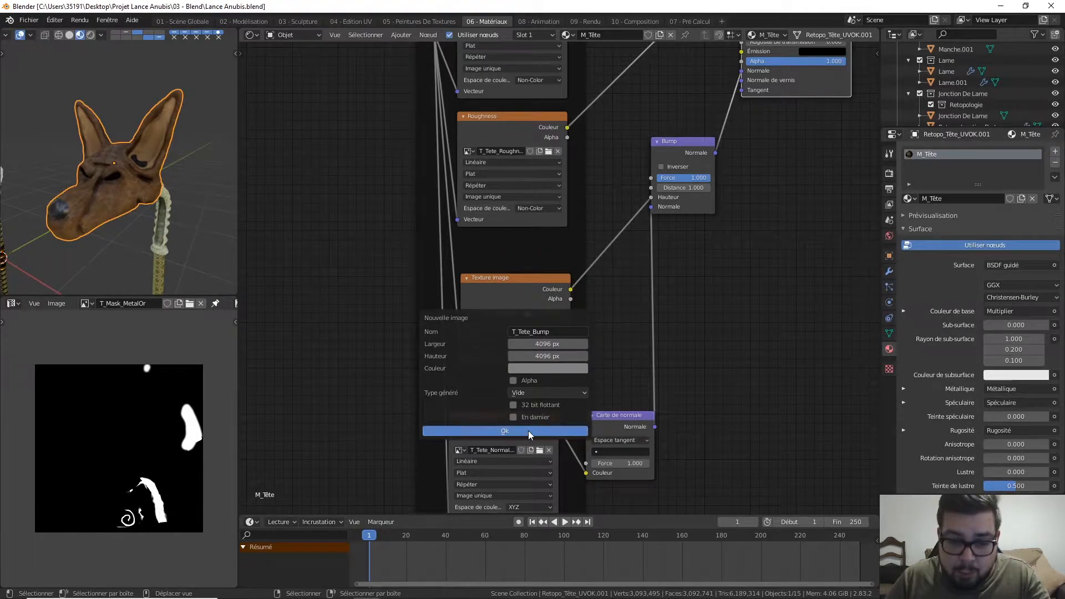
Step: Set the T_Tete_Bump texture's colour space to Non-Color and show that image in the image editor
click(536, 367)
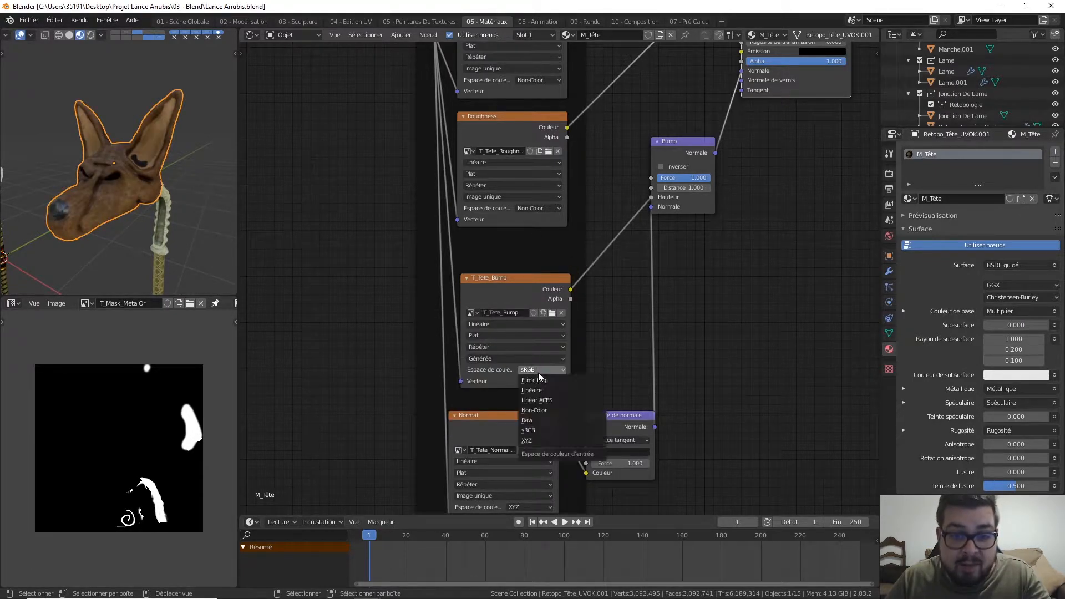
click(548, 411)
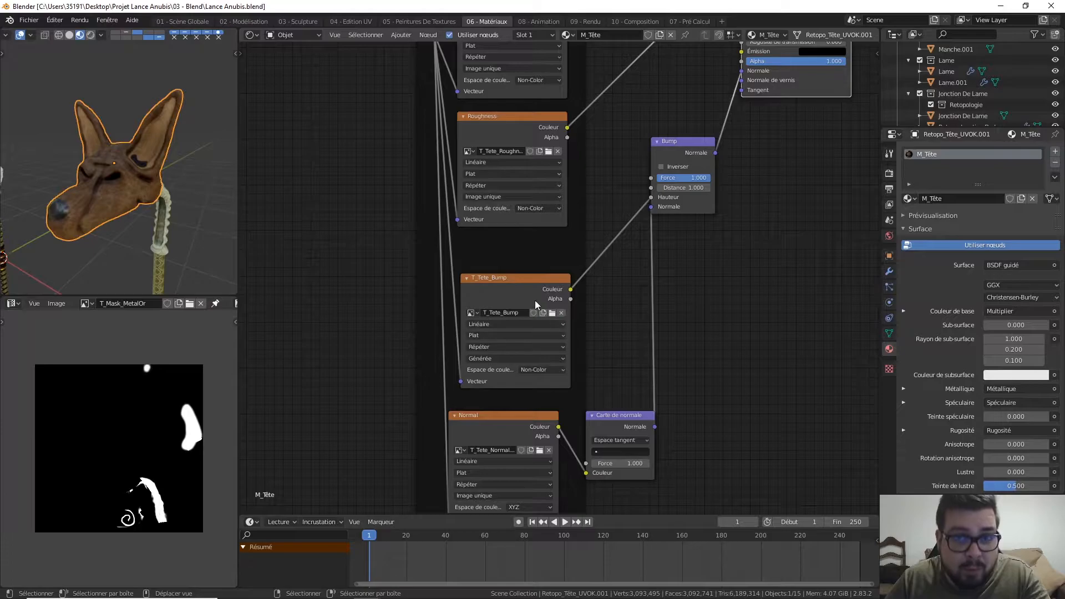
click(84, 304)
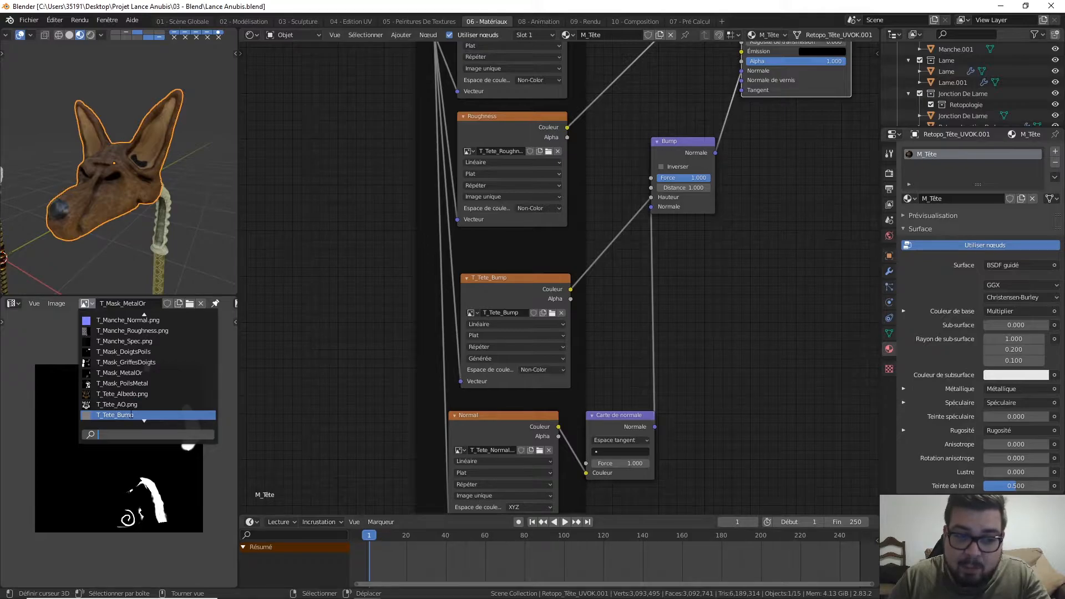
click(132, 415)
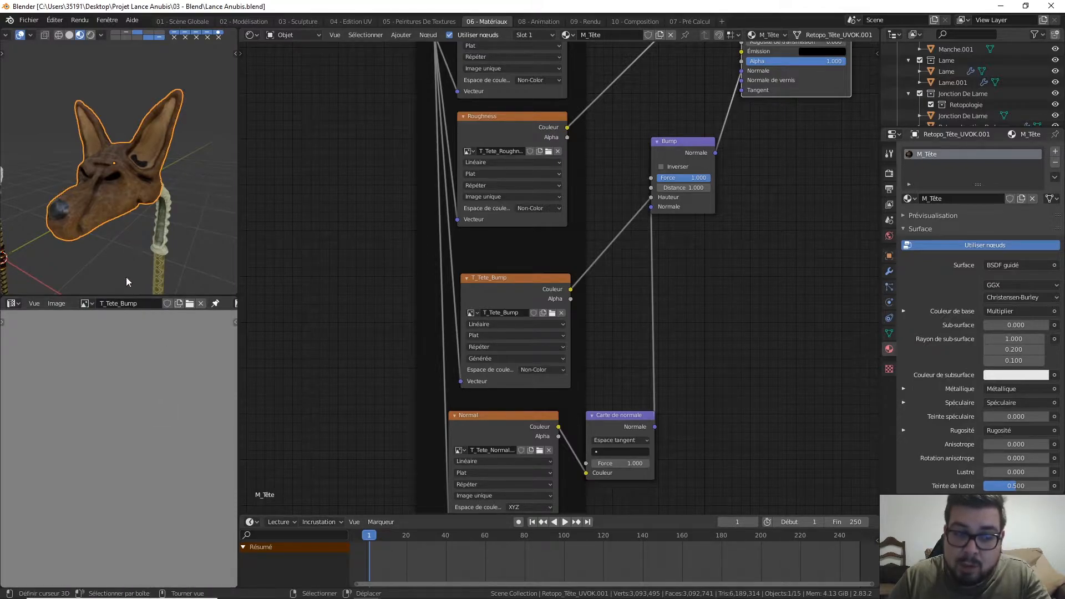
Step: Save the bump image as T_Tete_Bump.png in the 4K texture folder in PNG format
click(64, 307)
click(112, 402)
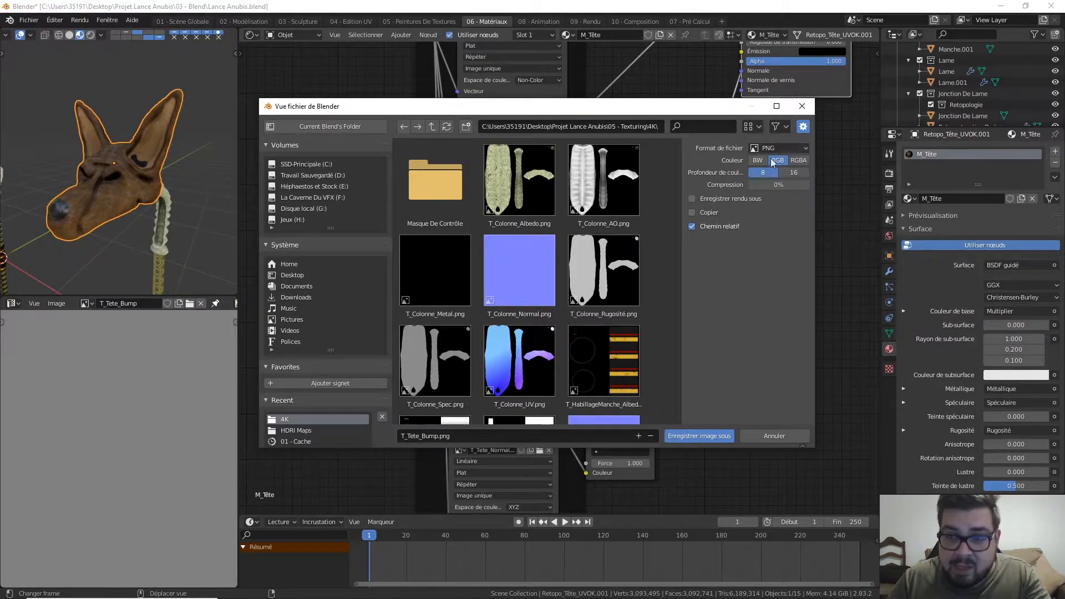
click(700, 436)
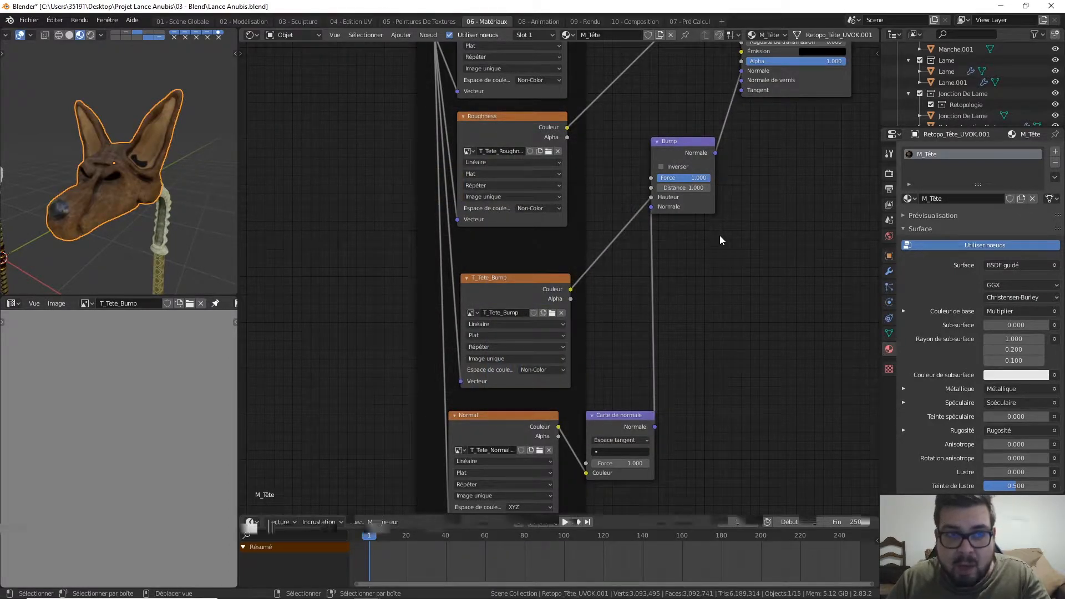
Step: Switch to the texture painting workspace and set the TexDraw brush colour to black
click(433, 22)
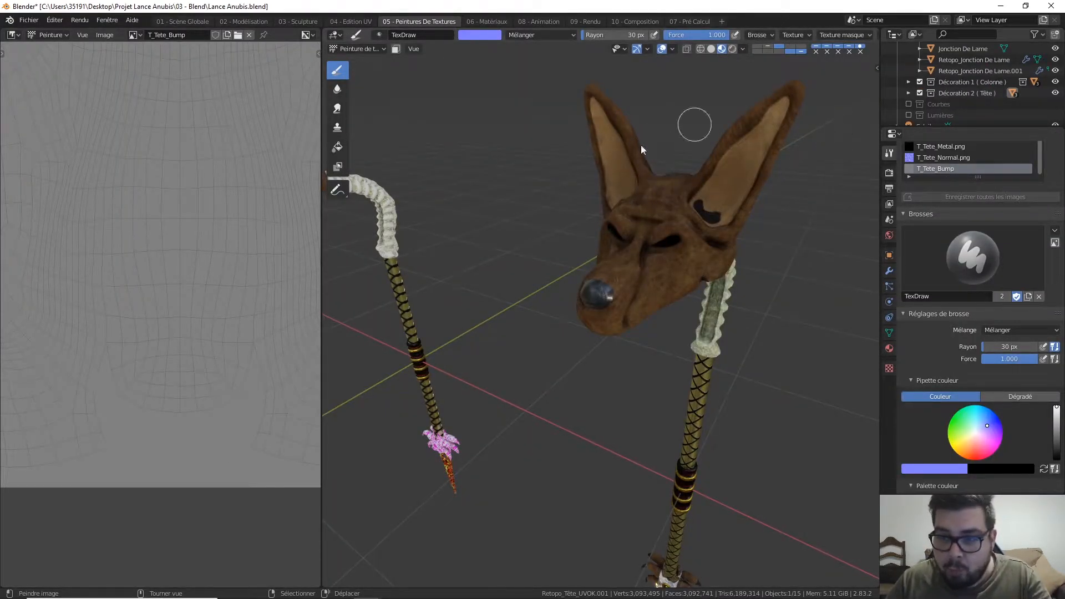
scroll(934, 350, down, 3)
scroll(973, 351, down, 3)
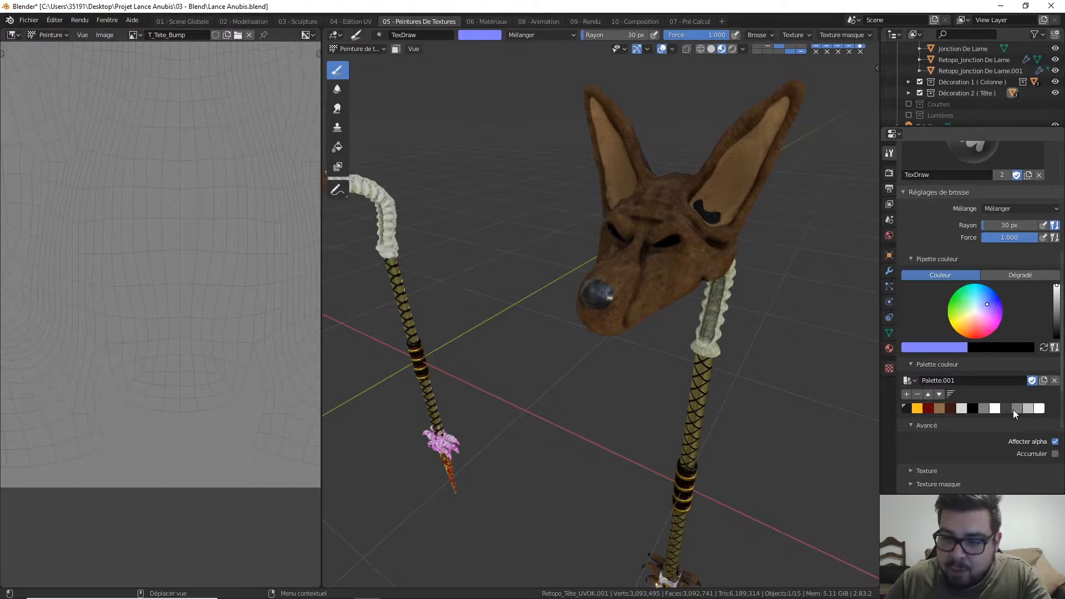
click(948, 347)
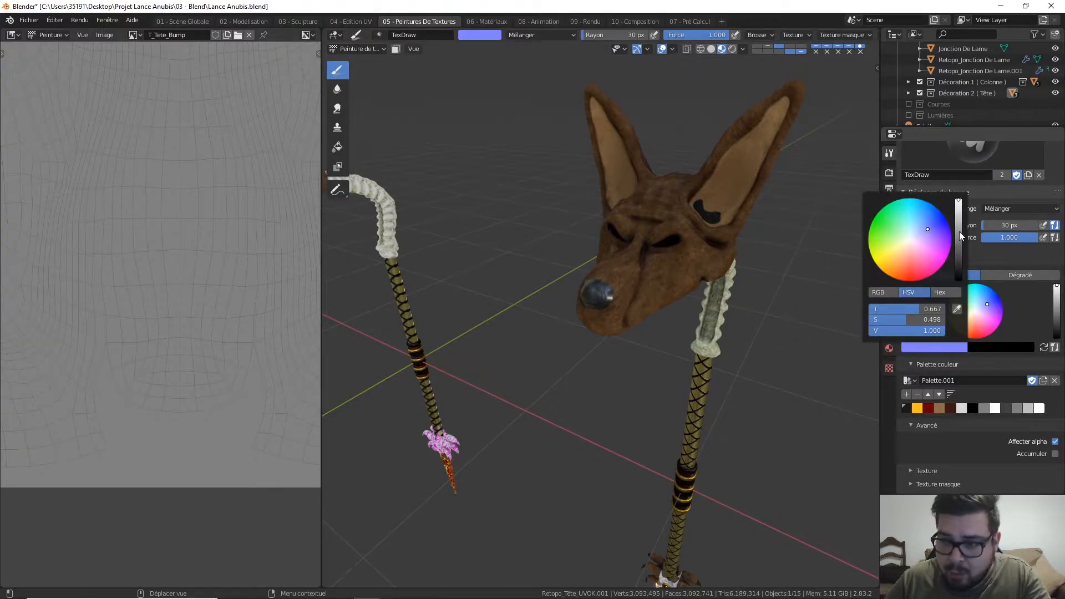
drag(960, 231, 958, 297)
Step: Set the brush radius to 19 px and paint black on the bump map over the dark patch inside the ear
mouse_move(704, 225)
middle_down()
mouse_move(711, 197)
mouse_move(682, 219)
mouse_move(711, 163)
mouse_move(640, 263)
mouse_move(644, 248)
mouse_move(575, 303)
mouse_move(629, 218)
middle_up()
key(f)
click(652, 252)
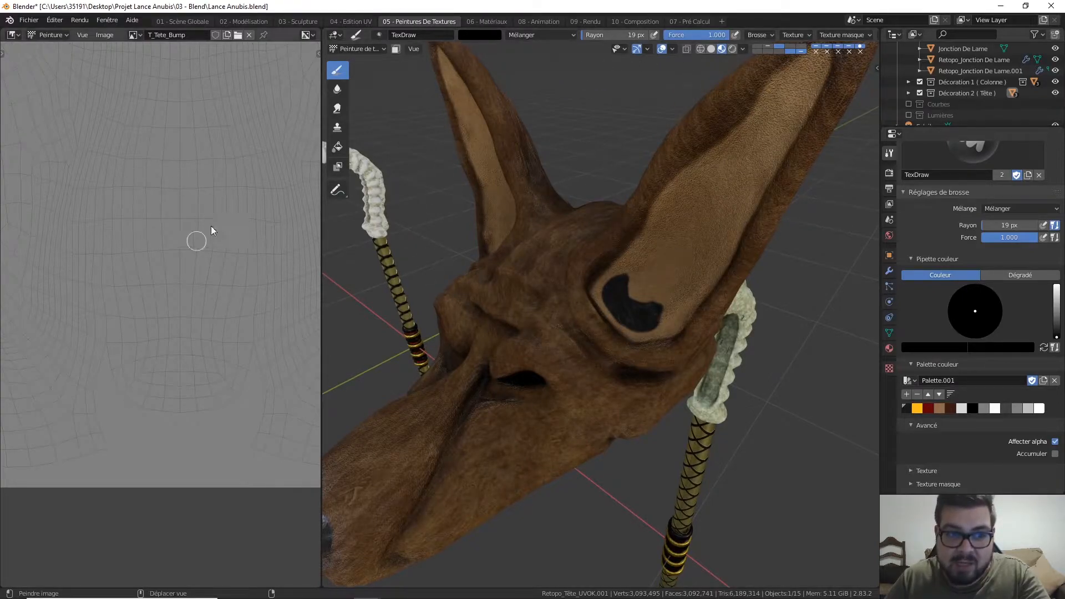
middle_drag(604, 276, 555, 259)
mouse_move(685, 254)
middle_down()
mouse_move(554, 261)
mouse_move(595, 211)
mouse_move(645, 182)
middle_up()
drag(575, 246, 568, 298)
mouse_move(569, 243)
mouse_down()
mouse_move(571, 295)
mouse_move(570, 284)
mouse_move(575, 298)
mouse_move(611, 309)
mouse_move(603, 333)
mouse_move(583, 345)
mouse_move(561, 335)
mouse_move(525, 287)
mouse_move(540, 252)
mouse_move(566, 245)
mouse_move(540, 281)
mouse_move(553, 269)
mouse_move(540, 302)
mouse_move(555, 264)
mouse_move(562, 316)
mouse_move(551, 300)
mouse_move(580, 325)
mouse_move(584, 304)
mouse_move(602, 319)
mouse_move(573, 337)
mouse_up()
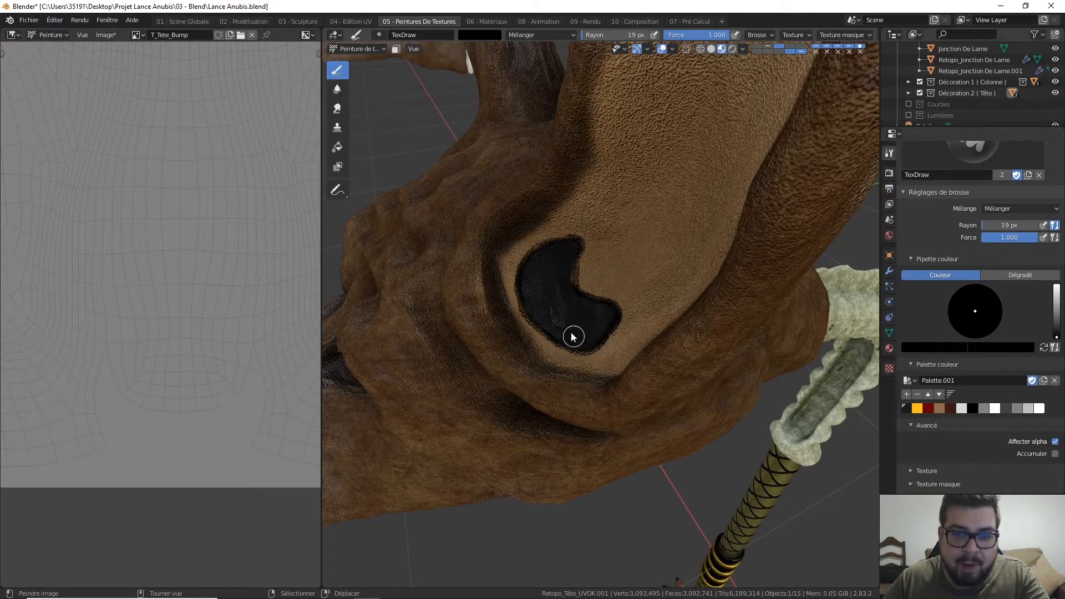
mouse_move(586, 288)
middle_down()
mouse_move(600, 278)
mouse_move(584, 288)
mouse_move(607, 242)
mouse_move(685, 158)
mouse_move(583, 261)
middle_up()
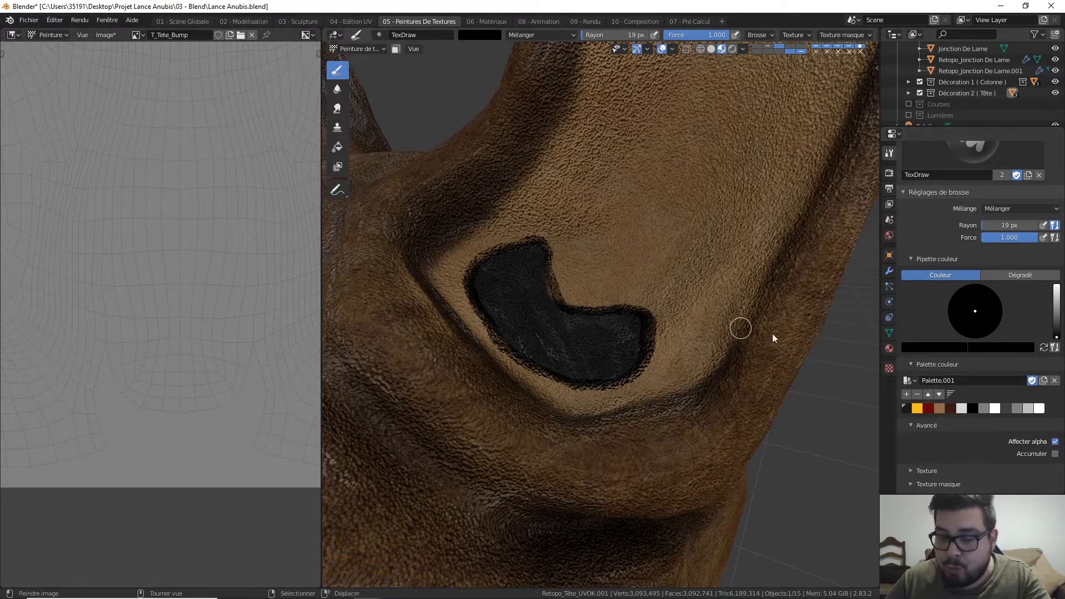
Step: Set the brush colour to mid grey with a value of 0.5
click(934, 348)
click(920, 331)
text(0.5)
key(Return)
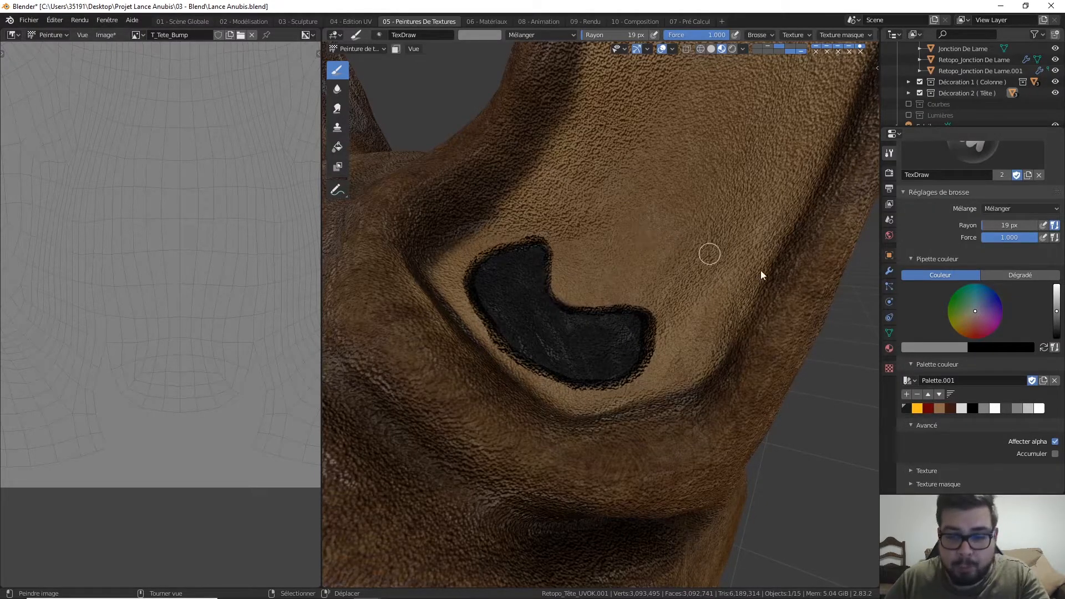
middle_drag(684, 255, 652, 267)
scroll(652, 270, down, 6)
middle_drag(537, 350, 563, 351)
scroll(668, 236, down, 5)
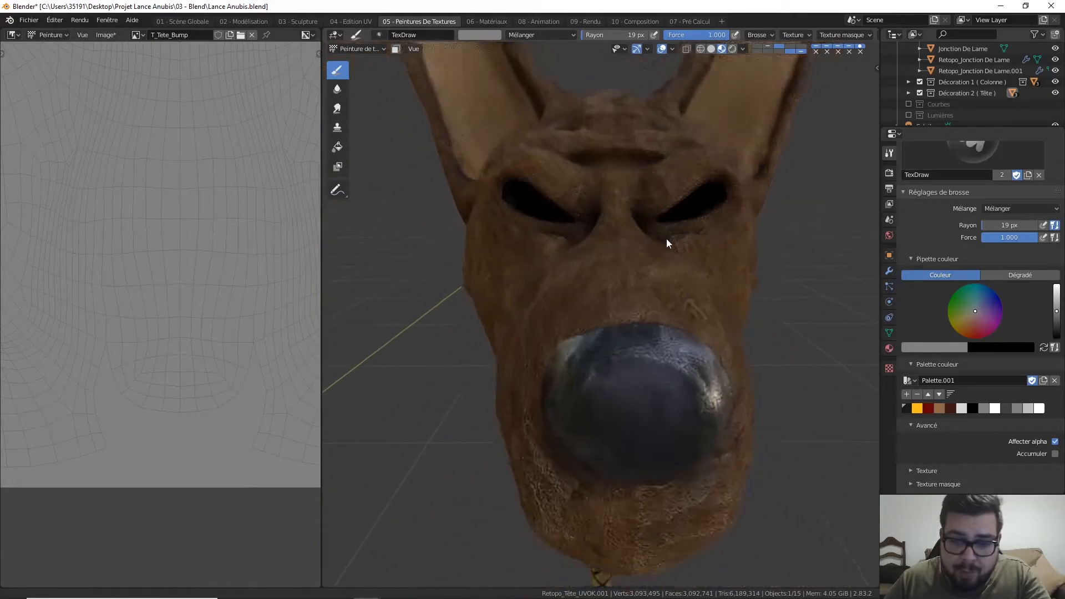
Step: Set the brush colour to white and paint along the sides and lower rim of the nose on the bump map
middle_drag(656, 257, 512, 300)
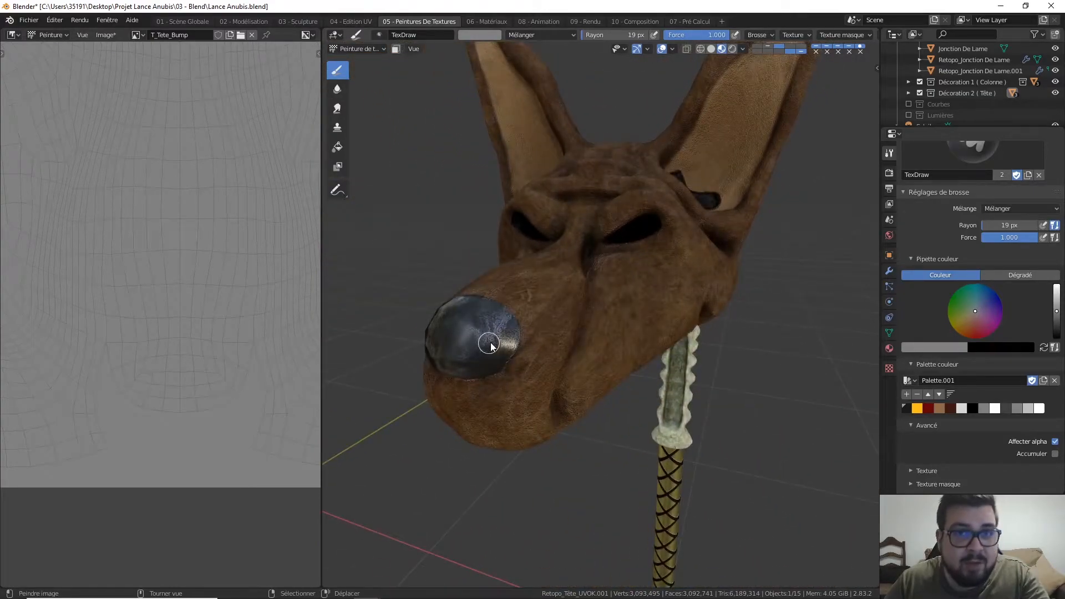
click(1040, 408)
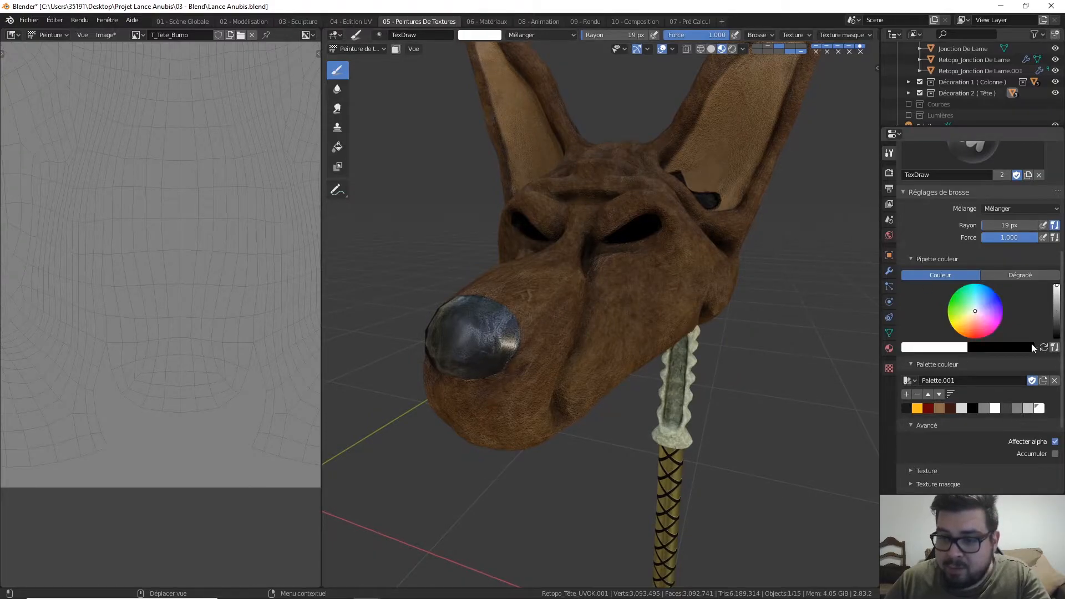
drag(506, 321, 513, 333)
drag(484, 377, 451, 374)
mouse_move(497, 290)
middle_down()
mouse_move(544, 238)
mouse_move(638, 205)
mouse_move(695, 150)
mouse_move(666, 213)
middle_up()
scroll(578, 291, down, 4)
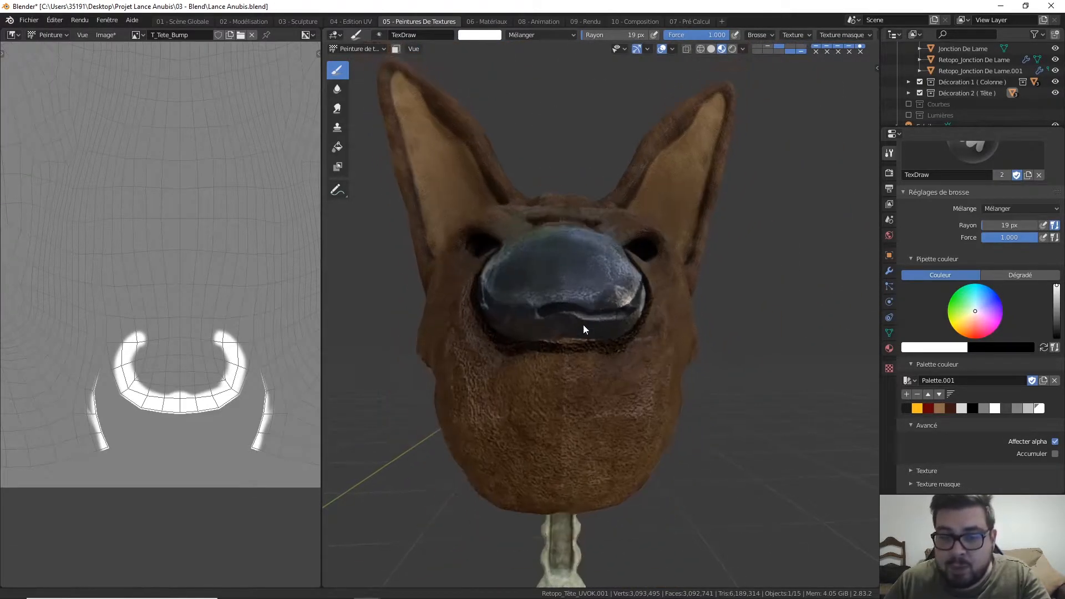
Step: Resize the brush and fill the front and upper surface of the nose with white on the bump map
key(f)
click(583, 311)
mouse_move(615, 307)
mouse_down()
mouse_move(579, 318)
mouse_move(583, 300)
mouse_move(524, 300)
mouse_up()
mouse_move(524, 300)
middle_down()
mouse_move(557, 302)
mouse_move(552, 283)
mouse_move(594, 360)
middle_up()
mouse_move(594, 359)
mouse_down()
mouse_move(584, 365)
mouse_move(629, 348)
mouse_move(614, 312)
mouse_up()
mouse_move(614, 311)
middle_down()
mouse_move(666, 272)
mouse_move(654, 276)
middle_up()
mouse_move(686, 351)
mouse_down()
mouse_move(650, 390)
mouse_move(664, 375)
mouse_up()
Step: Set the brush radius to 24 px and paint the nose's upper edge white, undoing and redoing the last stroke
key(f)
click(655, 392)
drag(664, 415, 659, 419)
mouse_move(681, 336)
mouse_down()
mouse_move(657, 354)
mouse_move(675, 326)
mouse_up()
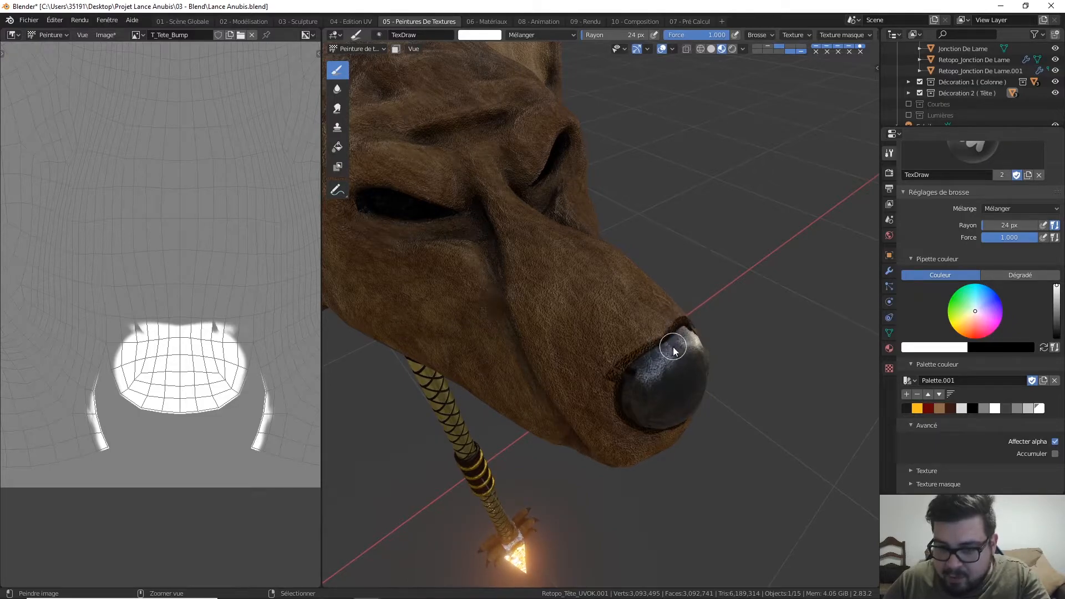
key(ctrl+z)
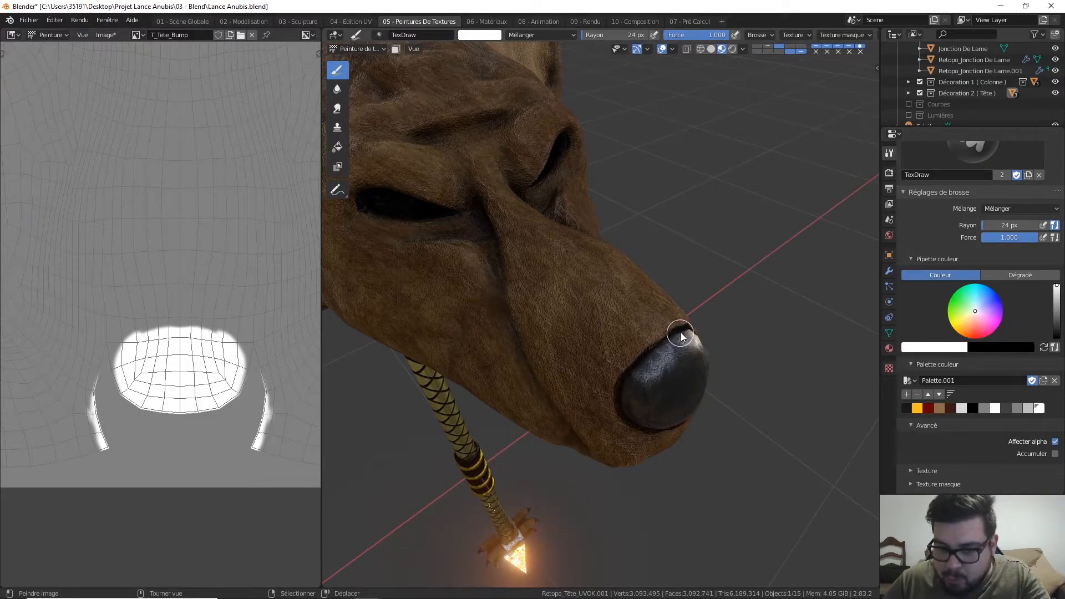
drag(681, 337, 660, 333)
Step: Set the brush radius to 38 px and cover the remaining edge of the nose in white, checking it all around
mouse_move(660, 333)
middle_down()
mouse_move(601, 342)
mouse_move(497, 312)
mouse_move(525, 213)
mouse_move(551, 202)
mouse_move(533, 239)
mouse_move(559, 173)
mouse_move(582, 201)
mouse_move(575, 176)
mouse_move(507, 245)
middle_up()
scroll(577, 194, up, 4)
drag(505, 276, 494, 260)
key(f)
click(509, 284)
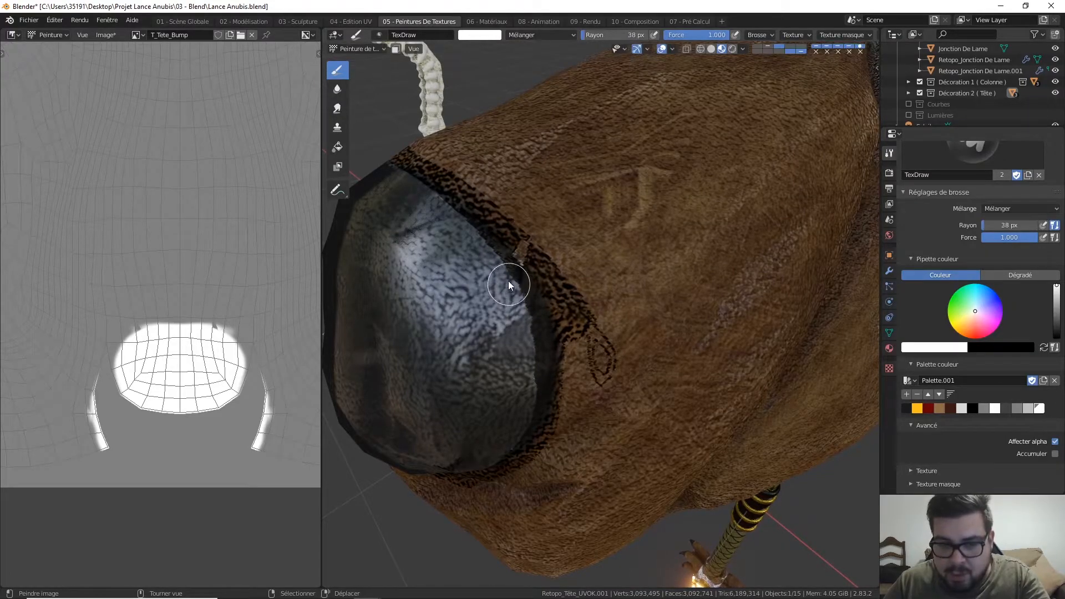
drag(531, 388, 537, 333)
middle_drag(537, 333, 567, 240)
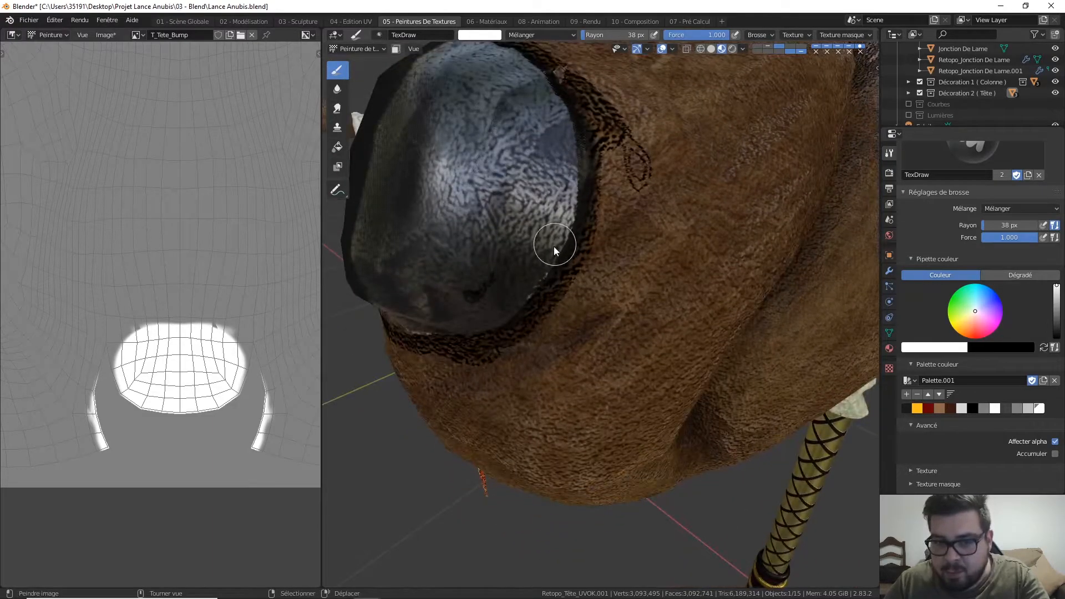
middle_drag(514, 304, 554, 229)
middle_drag(491, 294, 704, 124)
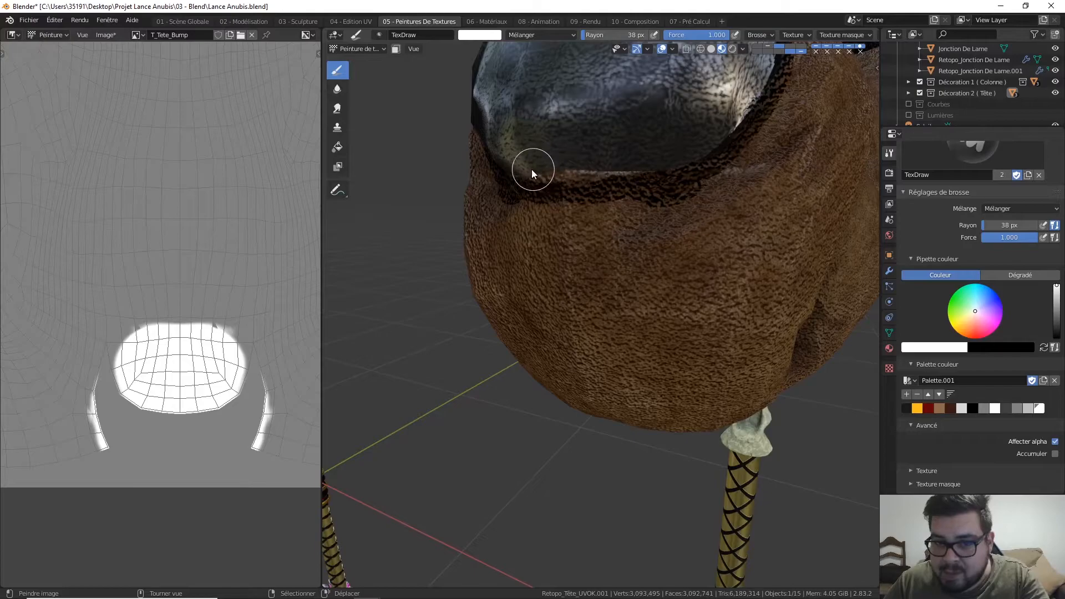
middle_drag(561, 178, 774, 141)
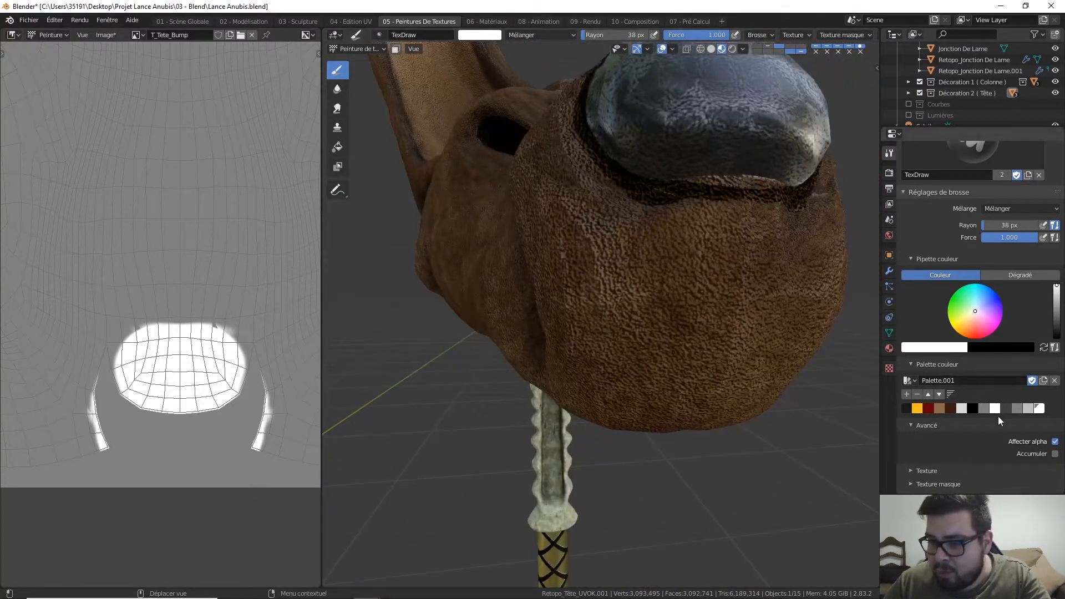
Step: Set the brush colour to mid grey and paint over the excess white around the nose's sides and lower edge
click(984, 408)
click(955, 347)
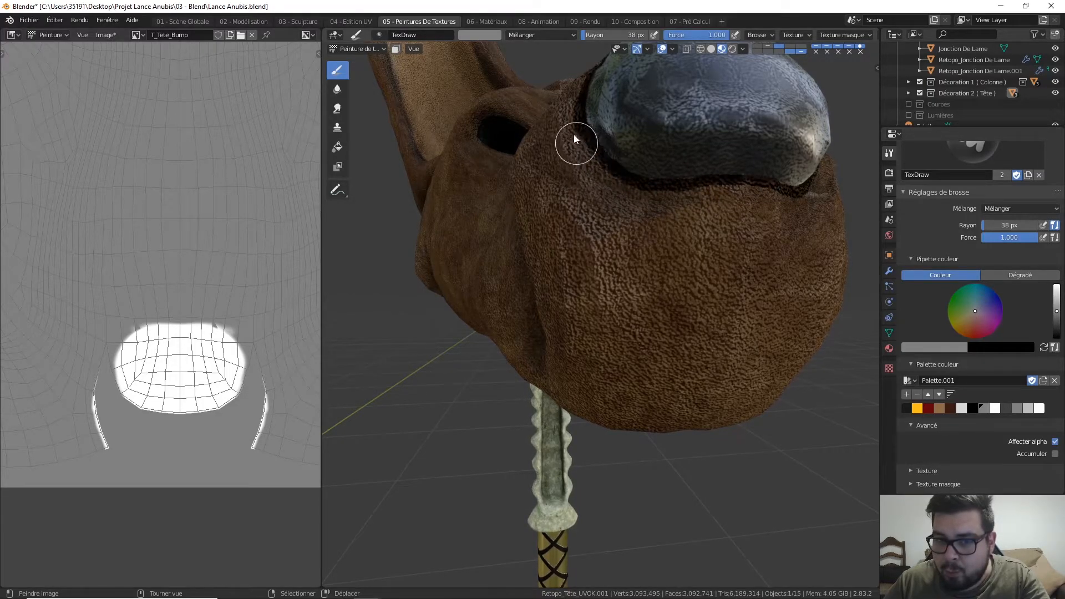
middle_drag(584, 132, 628, 196)
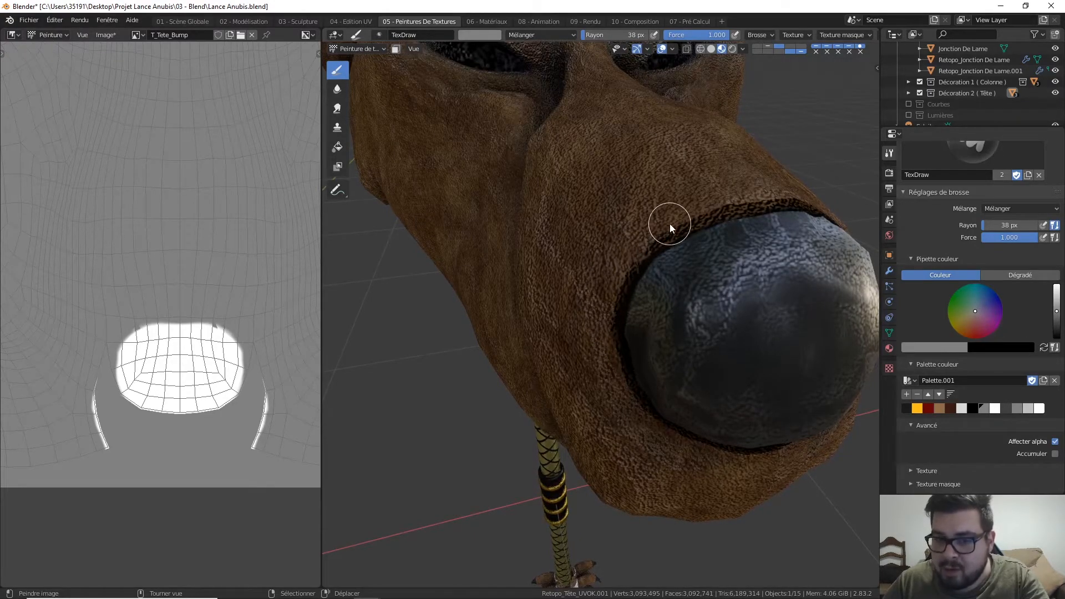
middle_drag(671, 222, 621, 299)
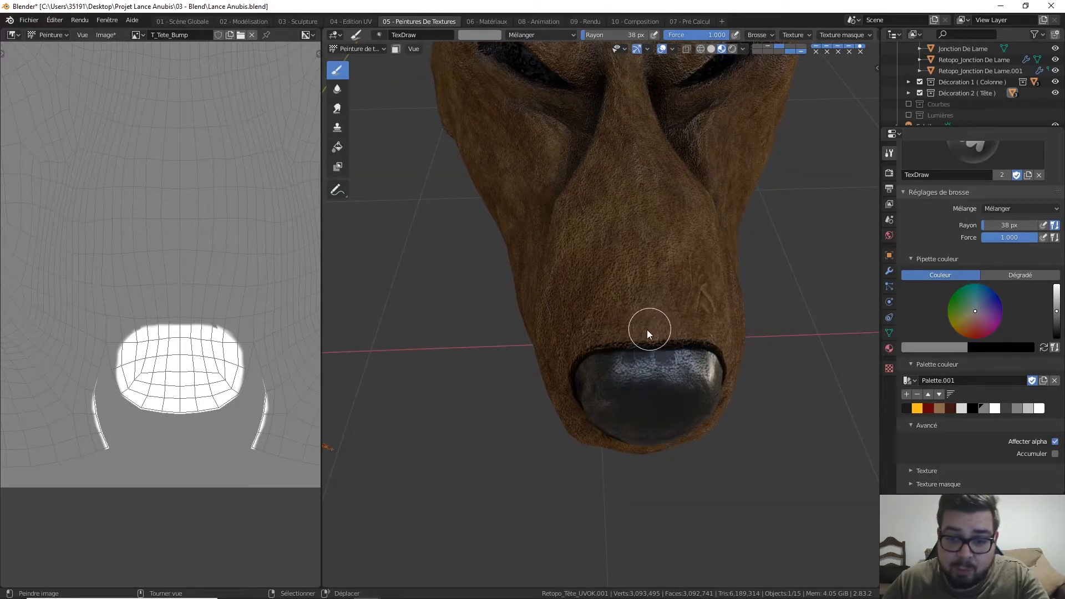
Step: Clean up the white overspill along the nose's upper edge with grey and set the brush radius to 21 px
mouse_move(677, 332)
mouse_down()
mouse_move(733, 341)
mouse_move(726, 351)
mouse_up()
drag(722, 307, 672, 335)
middle_drag(637, 305, 658, 215)
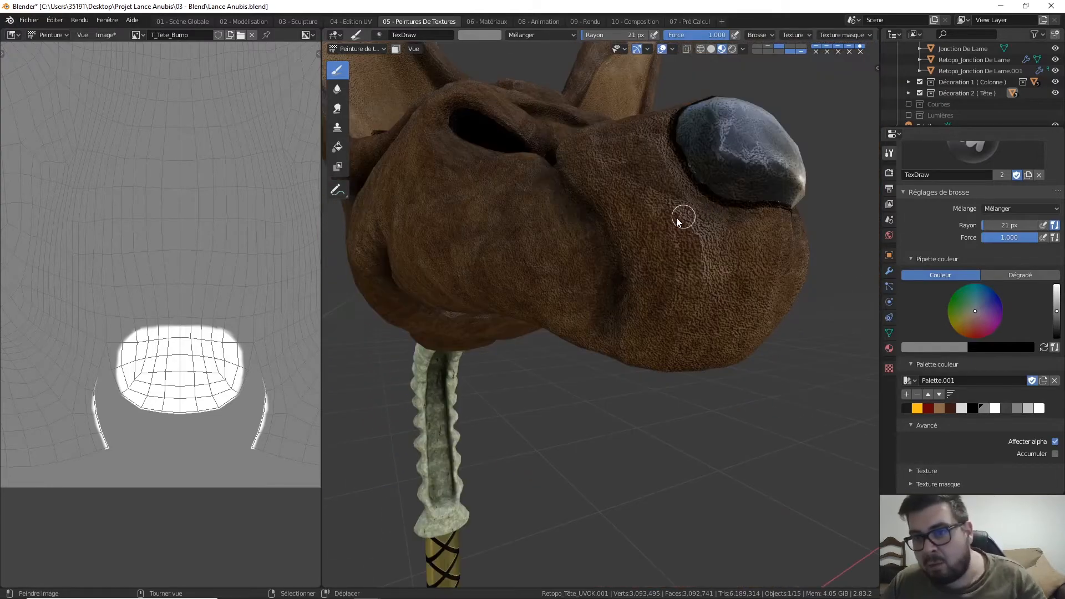
middle_drag(683, 217, 592, 267)
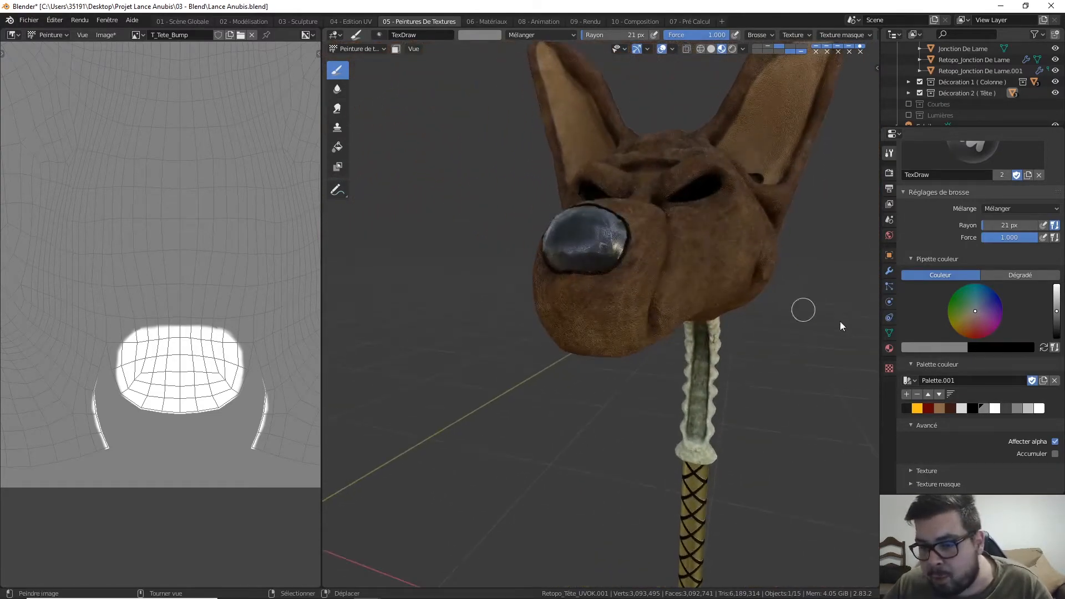
Step: Set the brush colour to black and paint the two nostrils on the lower part of the nose in the bump map
click(972, 408)
scroll(624, 218, up, 3)
middle_drag(624, 218, 625, 203)
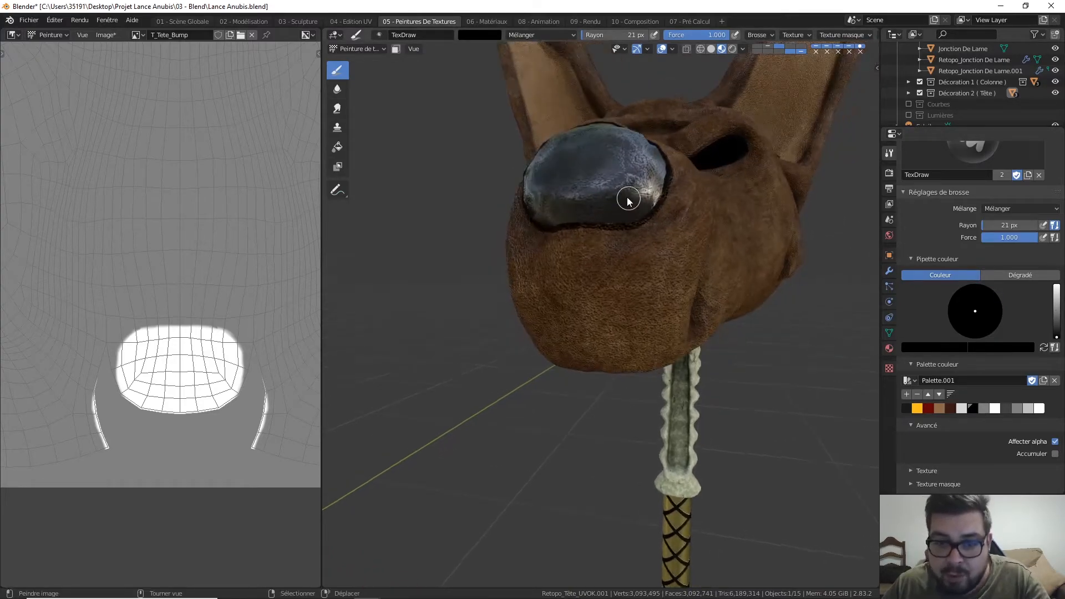
mouse_move(605, 222)
mouse_down()
mouse_move(601, 205)
mouse_move(623, 182)
mouse_move(628, 203)
mouse_move(613, 214)
mouse_move(652, 194)
mouse_up()
mouse_move(650, 194)
middle_down()
mouse_move(690, 209)
mouse_move(634, 298)
middle_up()
drag(635, 297, 634, 303)
middle_drag(738, 148, 659, 205)
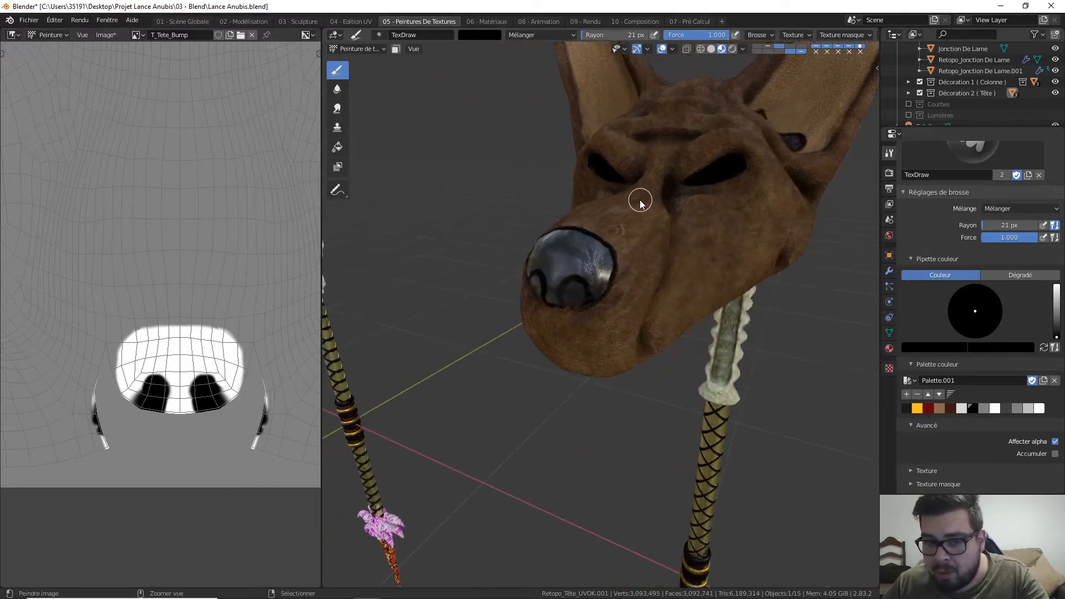
scroll(622, 188, up, 5)
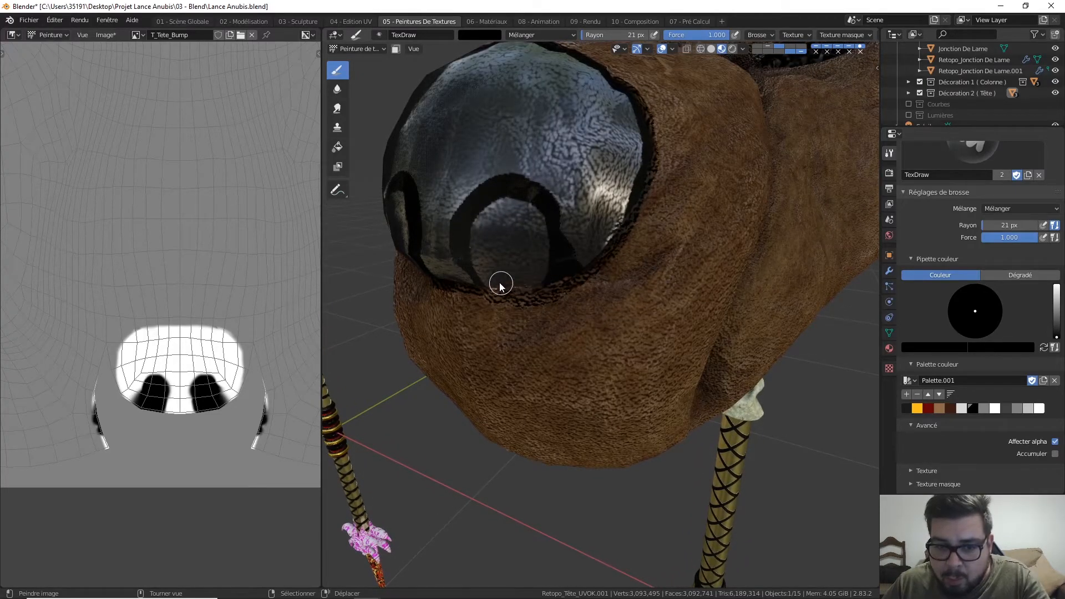
scroll(522, 211, down, 6)
mouse_move(532, 274)
middle_down()
mouse_move(547, 283)
mouse_move(599, 220)
middle_up()
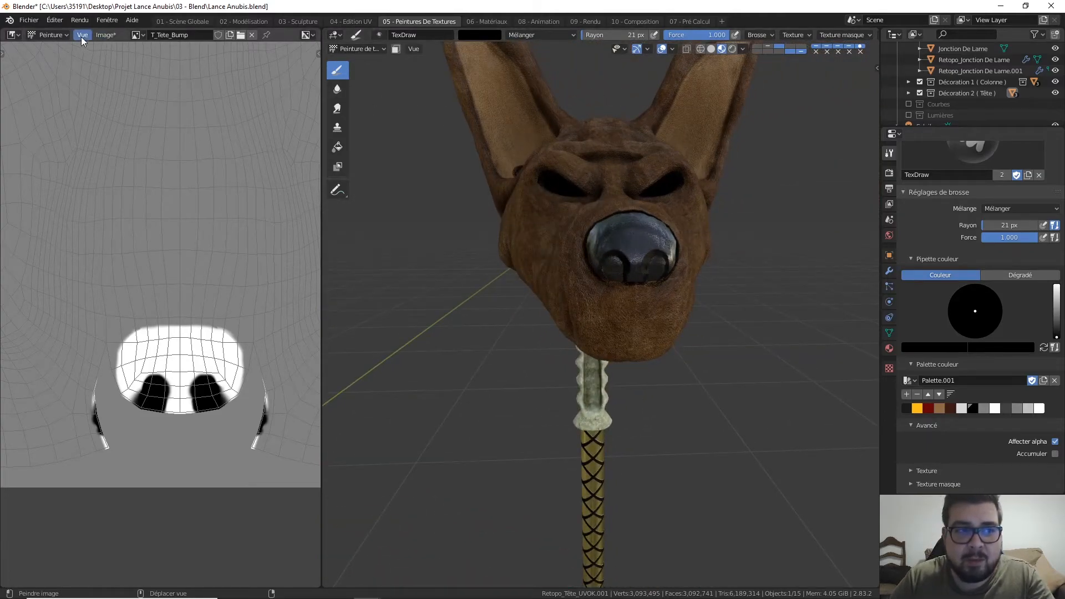
Step: Save the T_Tete_Bump image and make T_Tete_Albedo.png the active texture for painting
click(109, 35)
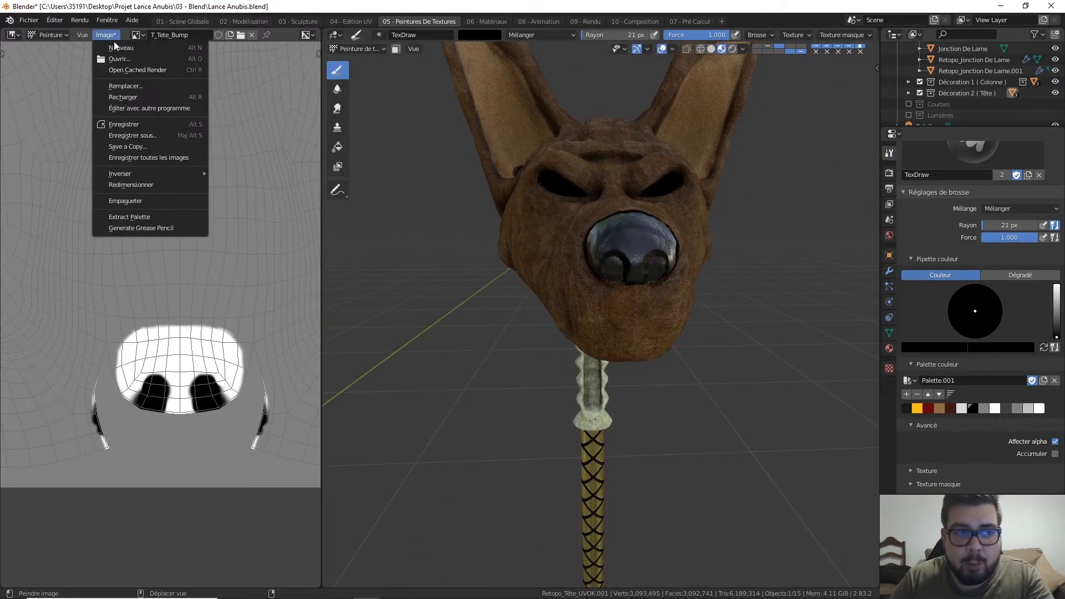
click(145, 124)
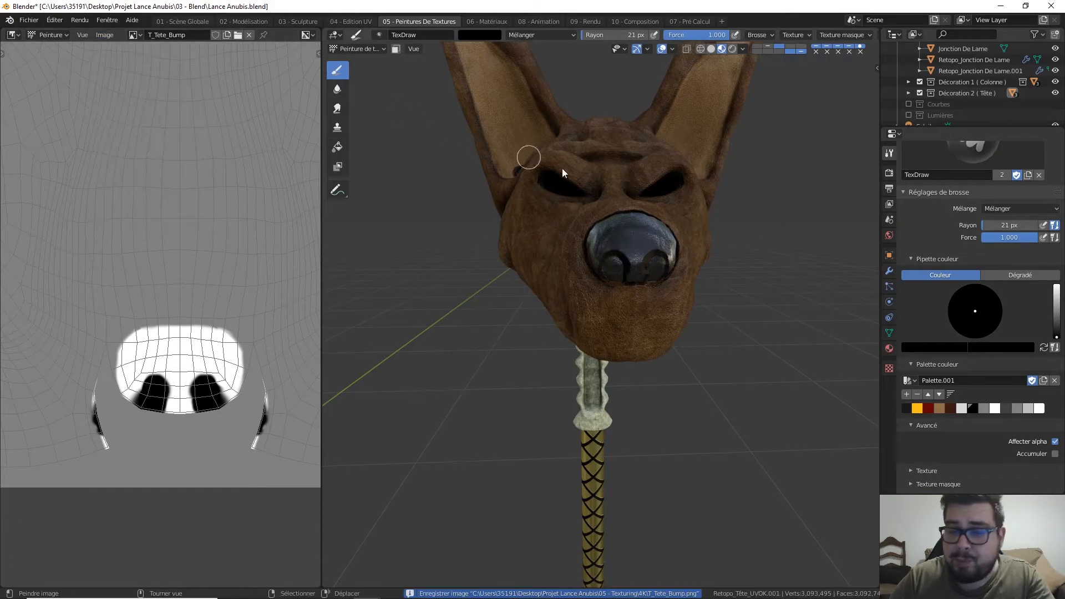
scroll(974, 204, up, 7)
scroll(964, 225, up, 2)
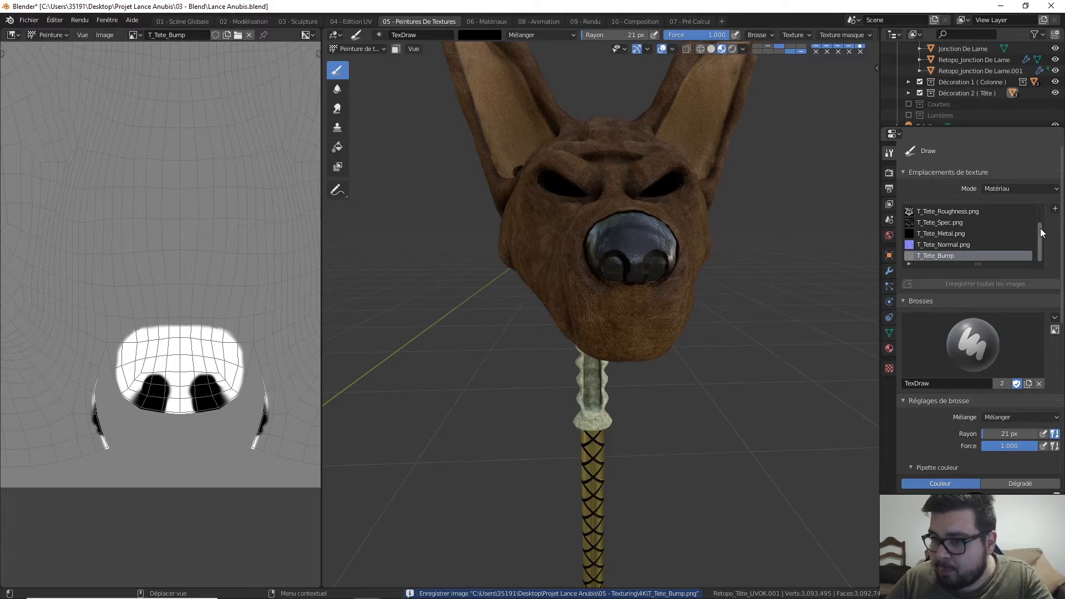
scroll(1040, 228, up, 2)
click(967, 222)
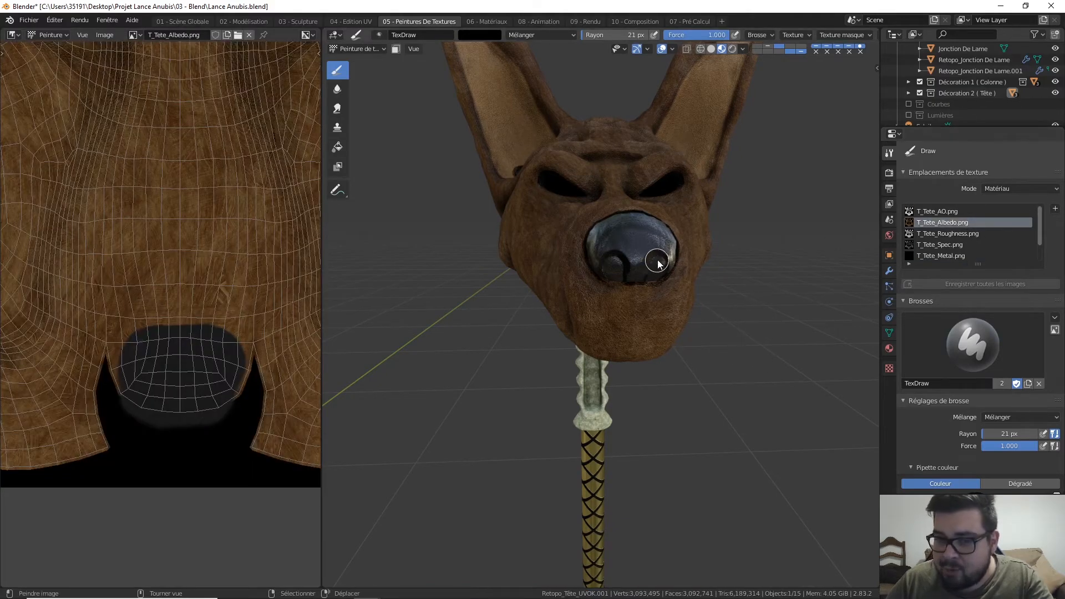
Step: Paint the nostrils black on the albedo texture, enlarging the brush radius from 21 px to 33 px to finish filling them
scroll(657, 262, up, 5)
mouse_move(659, 199)
mouse_down()
mouse_move(666, 168)
mouse_move(638, 164)
mouse_move(620, 197)
mouse_up()
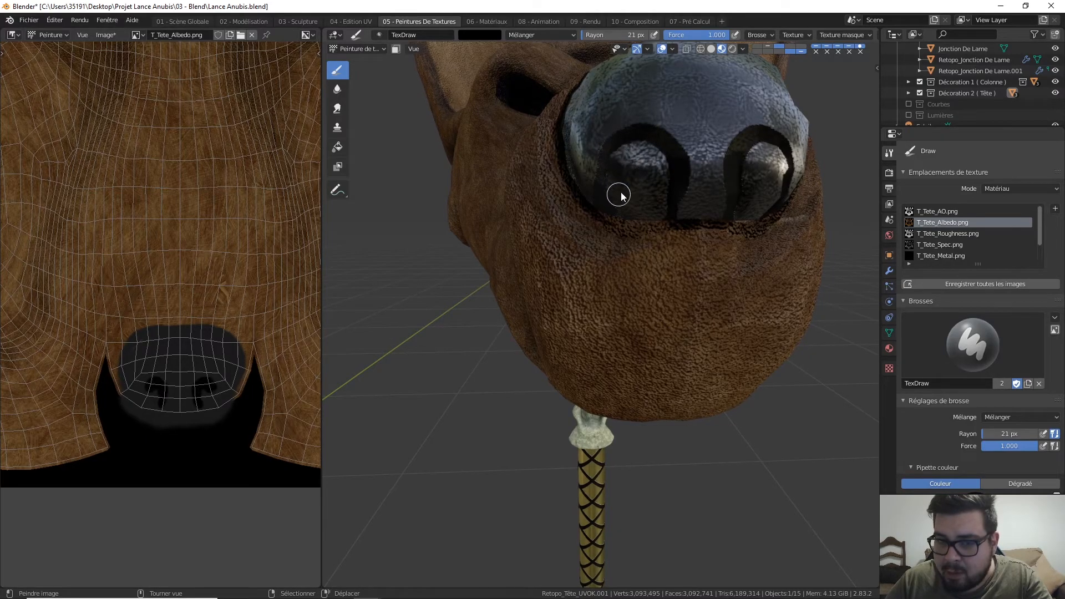
key(f)
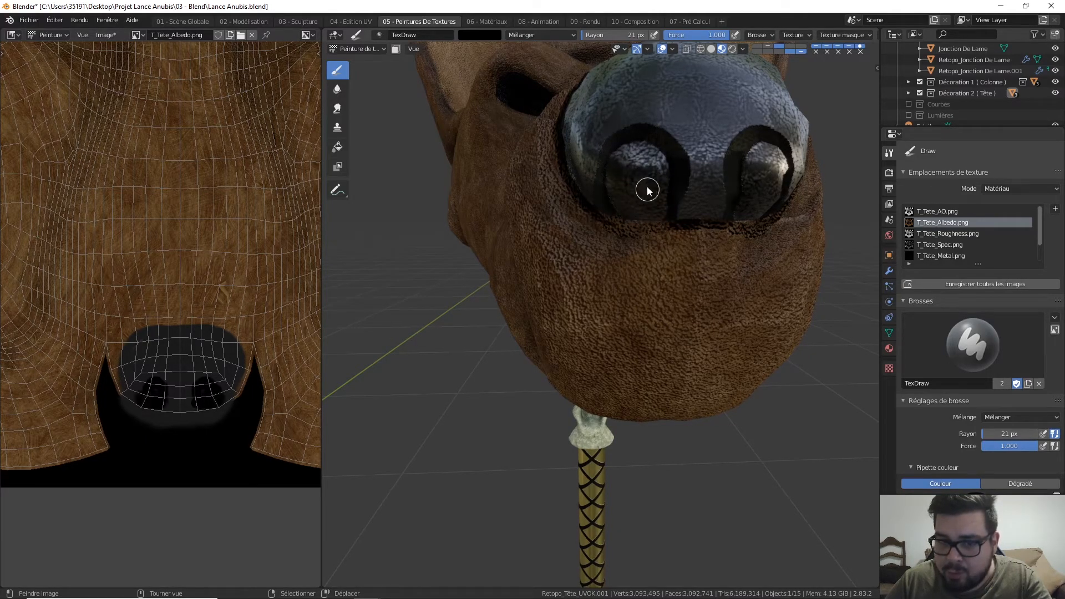
click(642, 172)
drag(655, 175, 658, 198)
scroll(675, 177, down, 6)
mouse_move(674, 177)
middle_down()
mouse_move(647, 245)
mouse_move(600, 244)
mouse_move(613, 257)
mouse_move(670, 235)
mouse_move(729, 259)
mouse_move(781, 248)
mouse_move(654, 247)
mouse_move(671, 211)
mouse_move(598, 232)
mouse_move(626, 227)
mouse_move(592, 285)
mouse_move(621, 249)
mouse_move(604, 252)
middle_up()
middle_drag(627, 293, 652, 287)
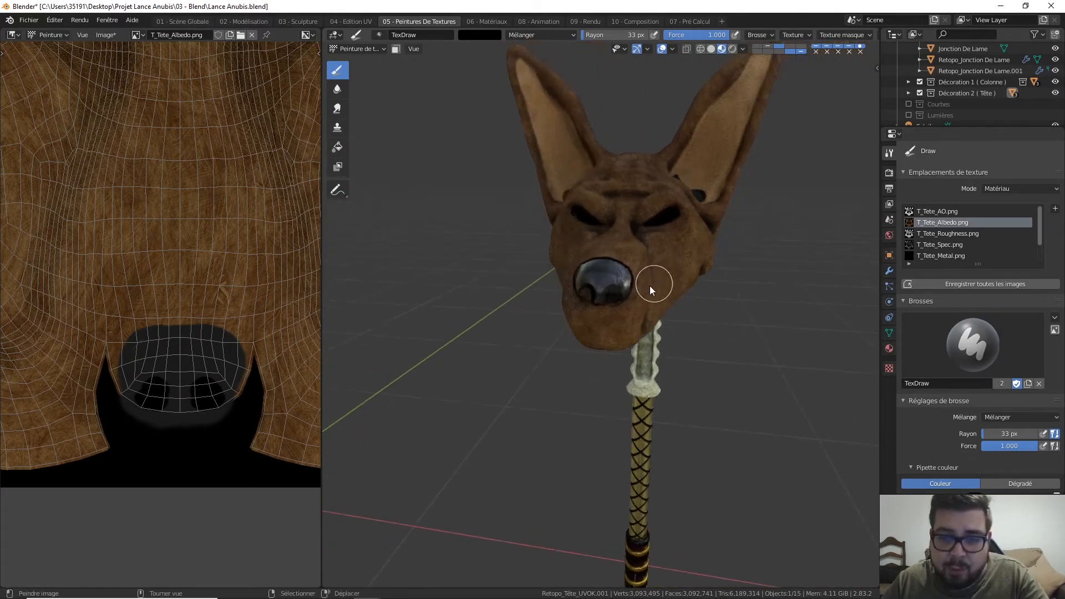
middle_drag(598, 312, 580, 269)
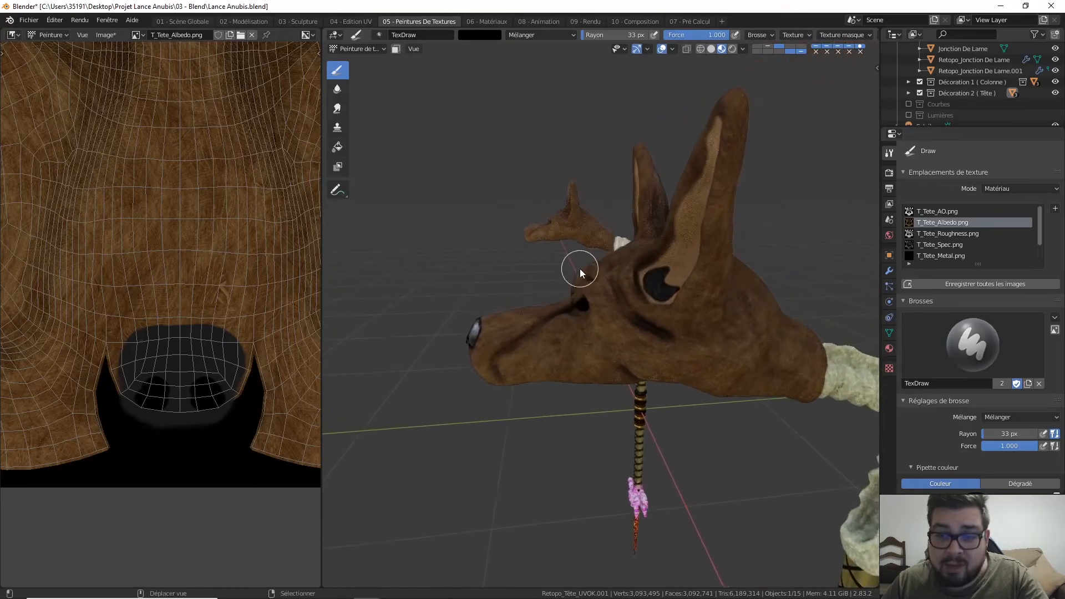
Step: Save the T_Tete_Albedo.png image and review the head's full UV layout and the spear down to its blade
click(105, 35)
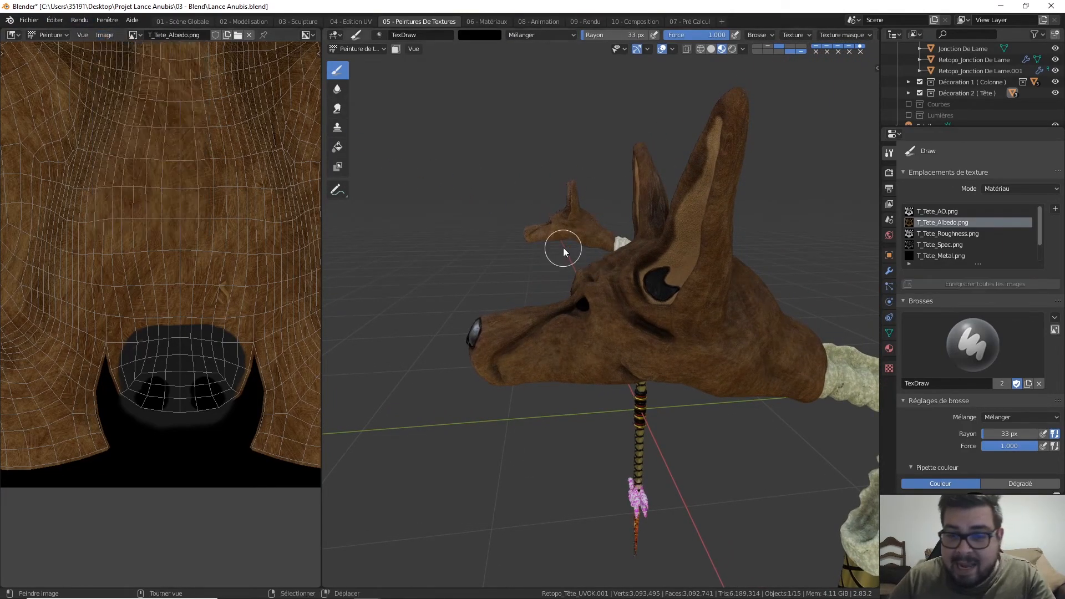
ctrl+middle_drag(286, 249, 220, 348)
scroll(242, 321, down, 2)
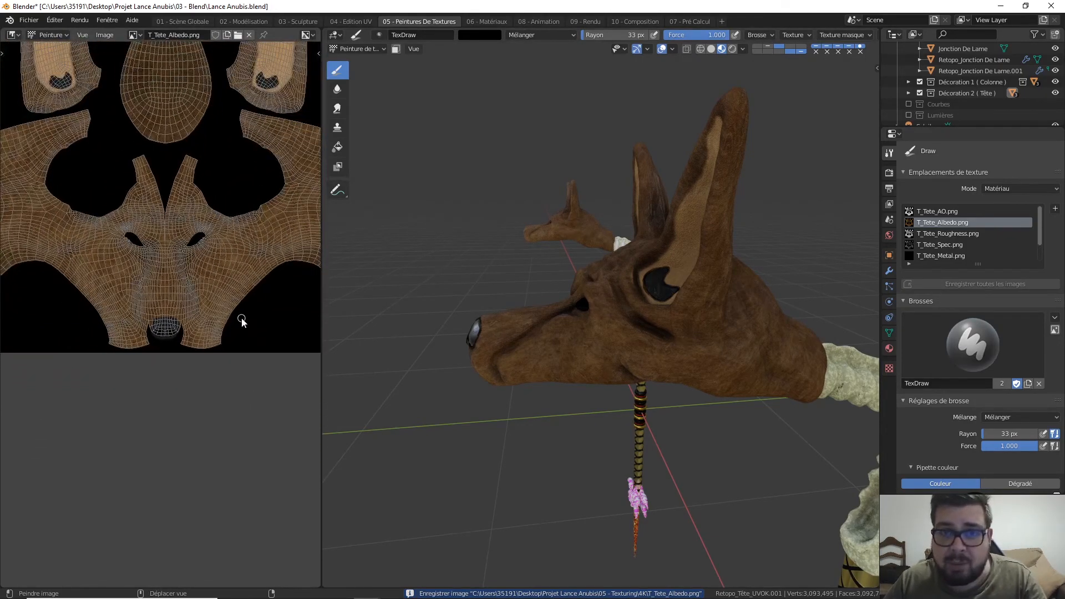
middle_drag(711, 213, 678, 182)
shift+middle_drag(666, 361, 671, 190)
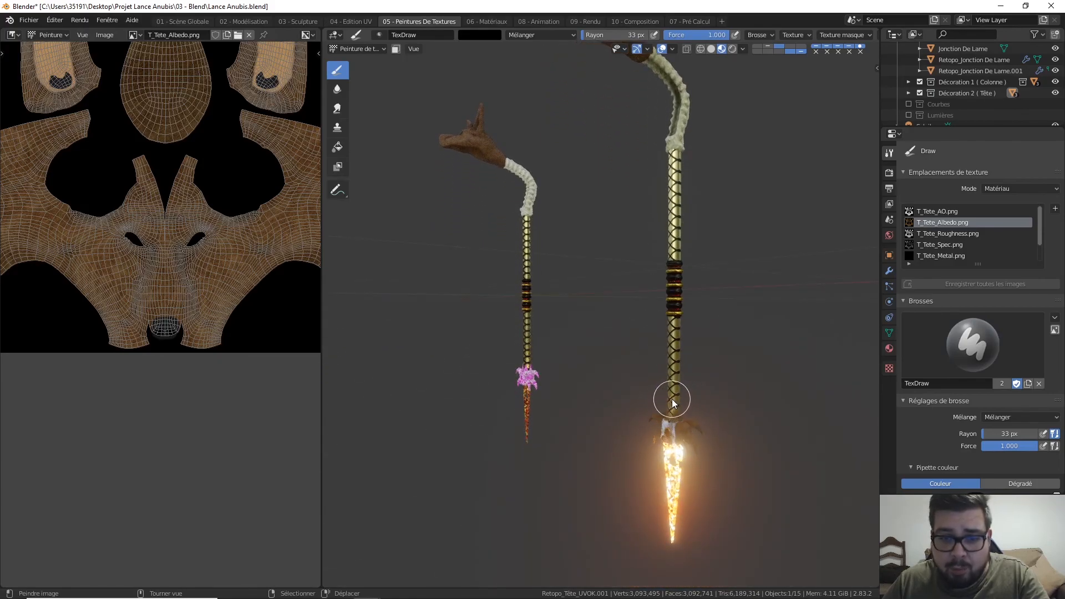